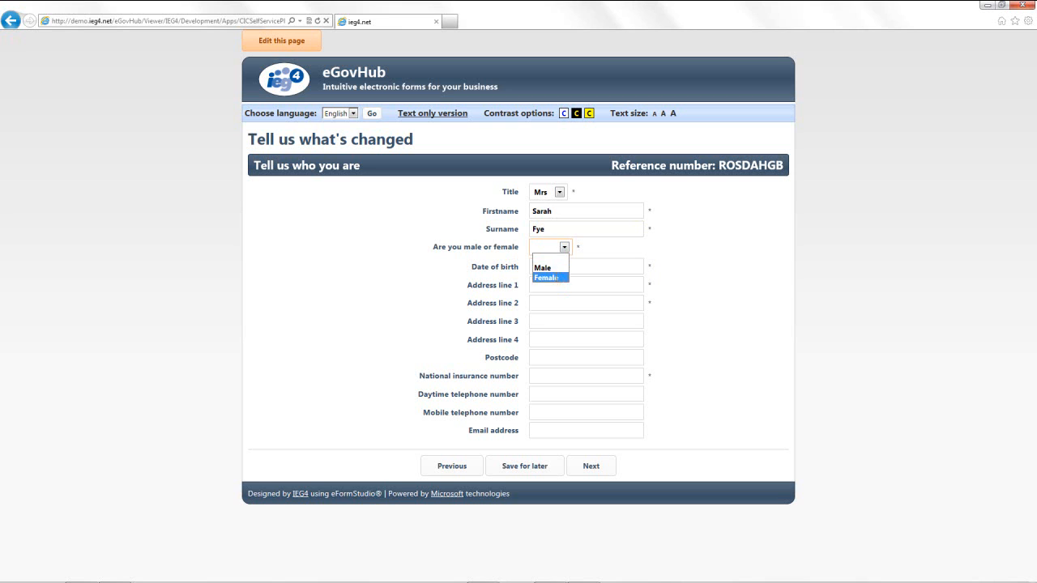
{"action": "type", "text": "09/08"}
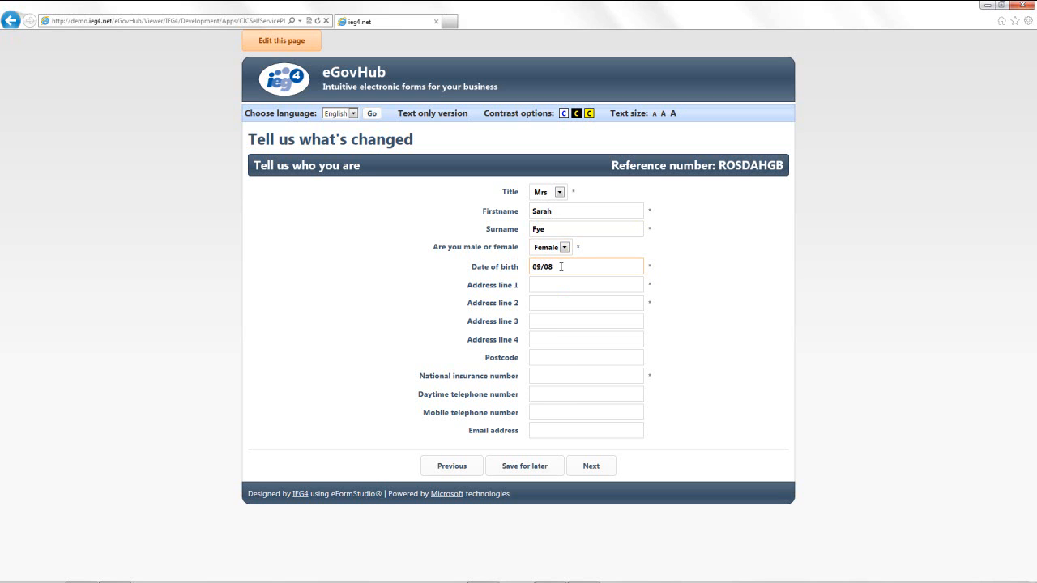
{"action": "type", "text": "/1974"}
{"action": "key", "text": "Tab"}
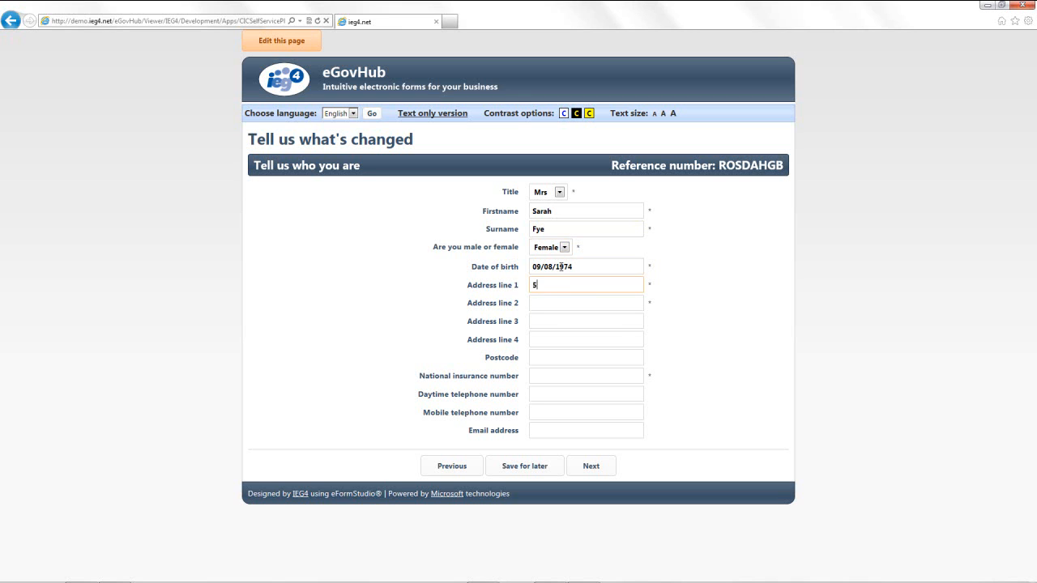
{"action": "key", "text": "Tab"}
{"action": "type", "text": "Newbury"}
{"action": "key", "text": "Tab"}
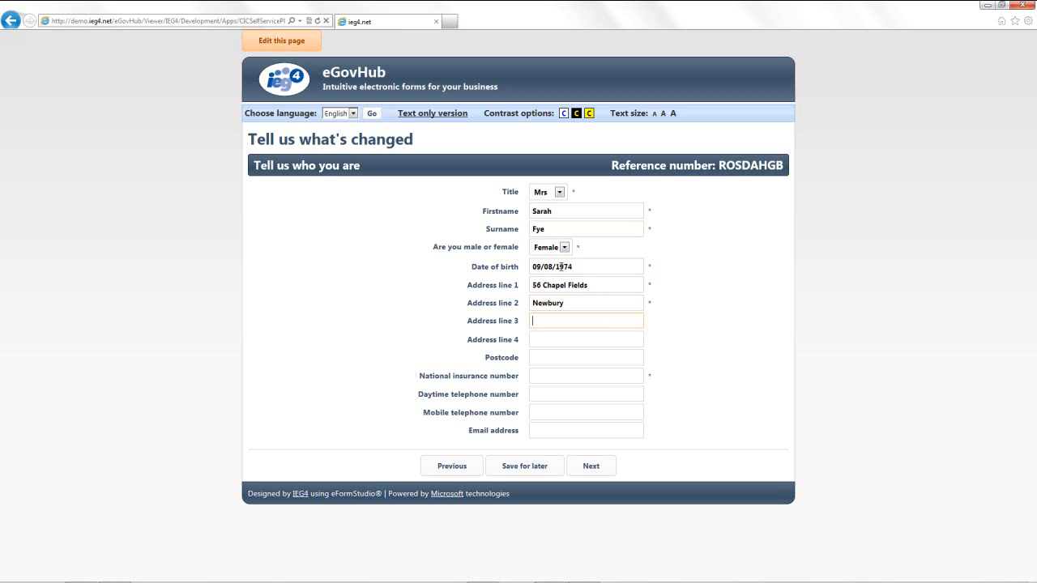
Paste in the claimant's National Insurance number and submit the details page
{"action": "left_click", "coordinate": [551, 363]}
{"action": "left_click", "coordinate": [549, 374]}
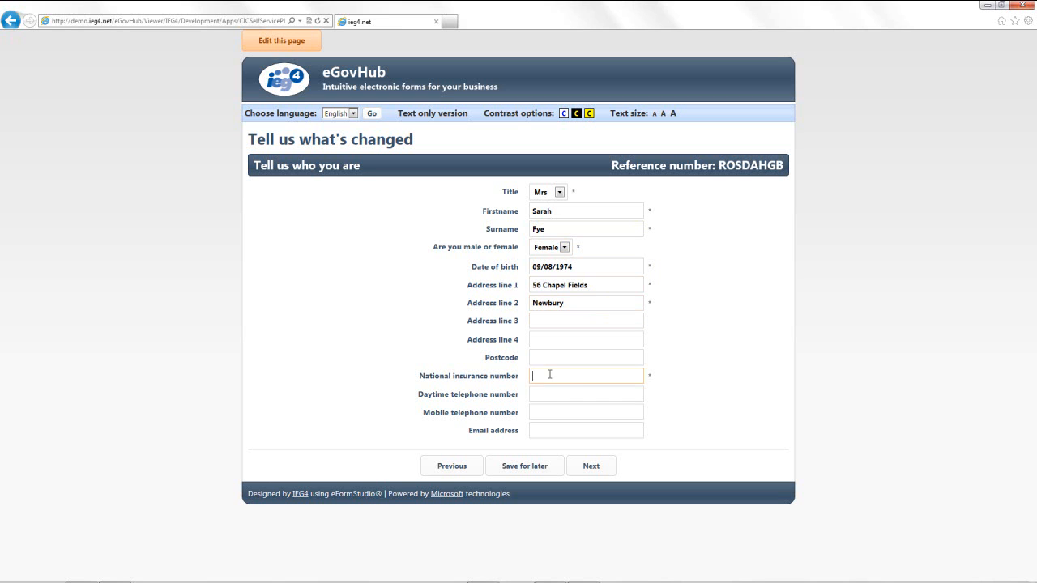
{"action": "left_click", "coordinate": [588, 470]}
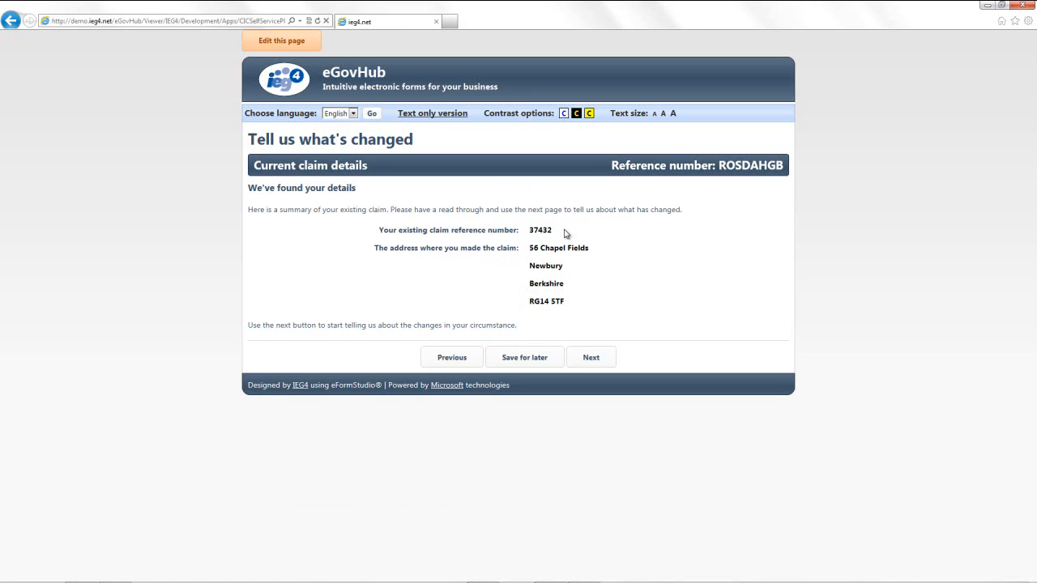
Get past the claim summary and answer Yes only to someone moving in and a rent change
{"action": "left_click", "coordinate": [587, 359]}
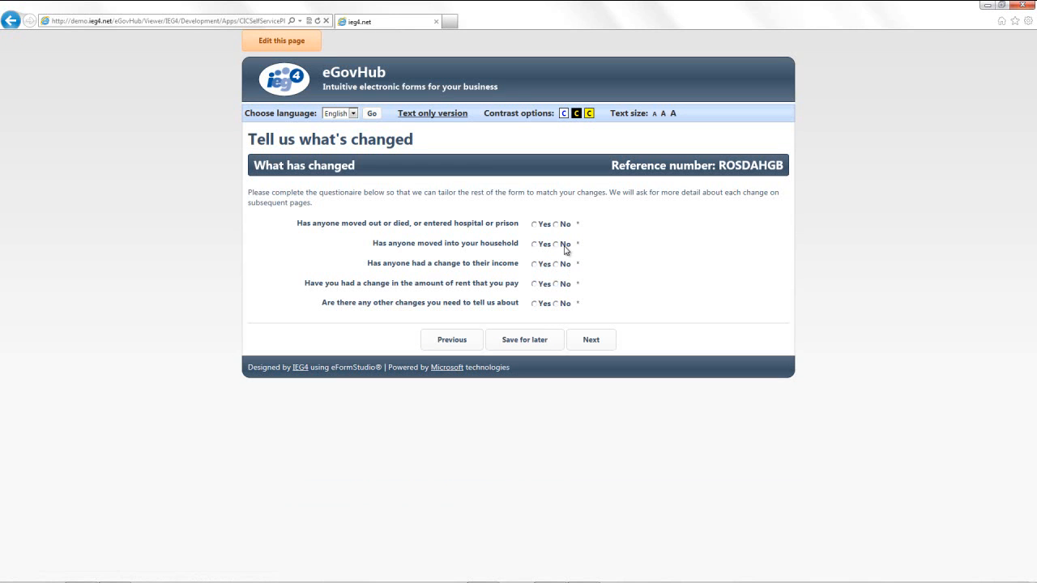
{"action": "left_click", "coordinate": [556, 225]}
{"action": "left_click", "coordinate": [534, 244]}
{"action": "left_click", "coordinate": [557, 265]}
{"action": "left_click", "coordinate": [534, 284]}
{"action": "left_click", "coordinate": [556, 304]}
{"action": "left_click", "coordinate": [596, 342]}
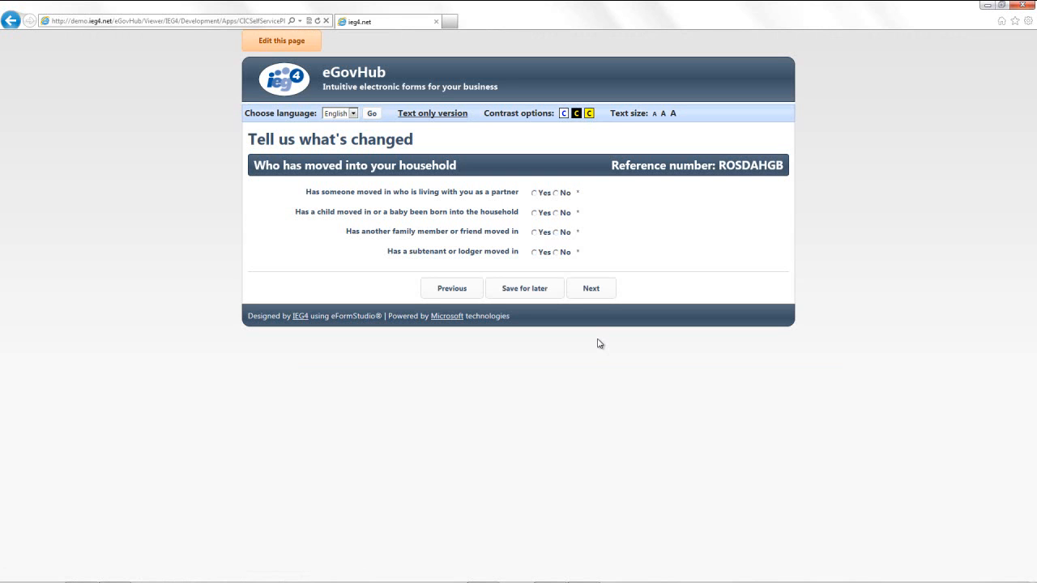
Specify that a partner moved in, with No for child, other family or friend, and lodger
{"action": "left_click", "coordinate": [535, 194]}
{"action": "left_click", "coordinate": [556, 213]}
{"action": "left_click", "coordinate": [556, 233]}
{"action": "left_click", "coordinate": [557, 252]}
{"action": "left_click", "coordinate": [589, 289]}
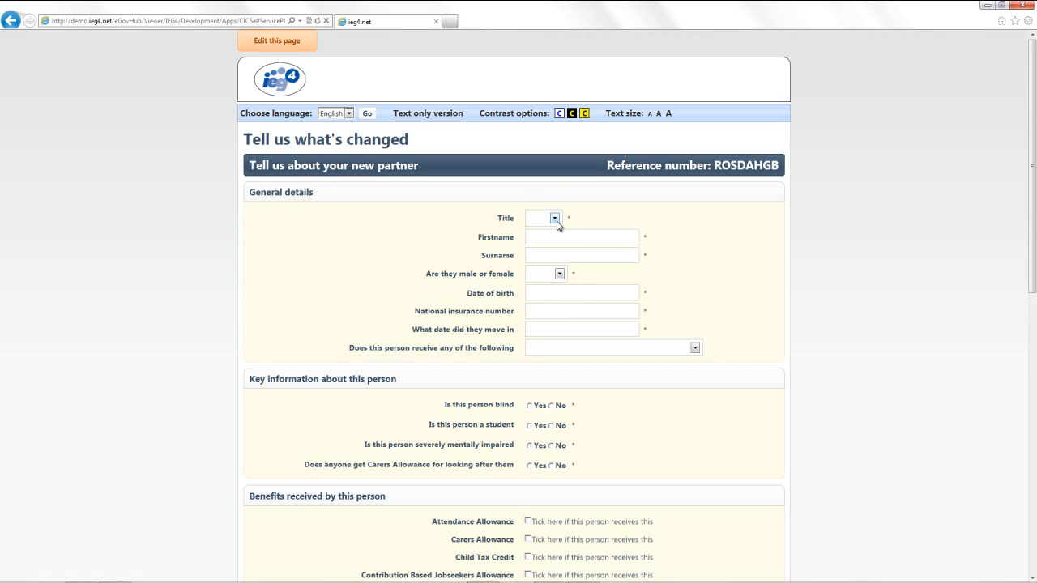
Set the partner's title to Mr, enter their first name and surname, and gender Male
{"action": "left_click", "coordinate": [554, 218]}
{"action": "left_click", "coordinate": [548, 240]}
{"action": "left_click", "coordinate": [548, 237]}
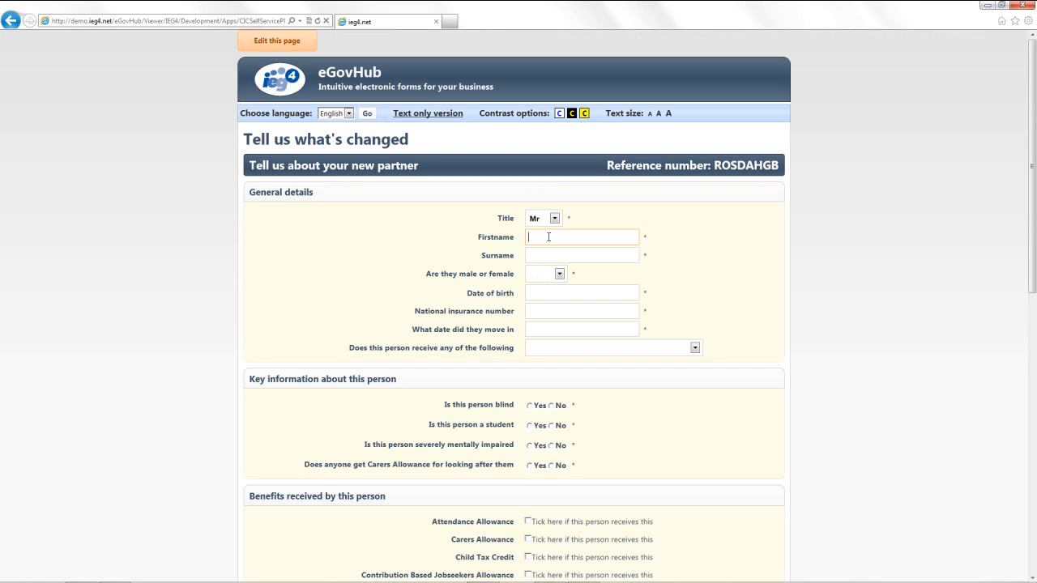
{"action": "key", "text": "Tab"}
{"action": "key", "text": "Tab"}
{"action": "key", "text": "m"}
Enter the partner's date of birth 06/04/1972, NI number and move-in date 15/01/2012, leaving benefits blank
{"action": "key", "text": "Tab"}
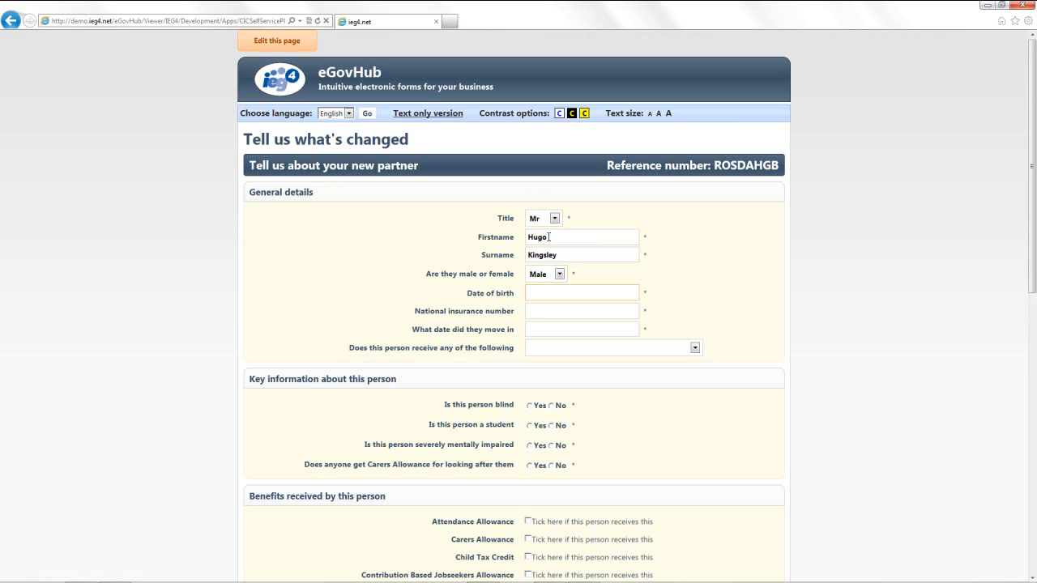
{"action": "type", "text": "06/04/1972"}
{"action": "key", "text": "Tab"}
{"action": "key", "text": "Tab"}
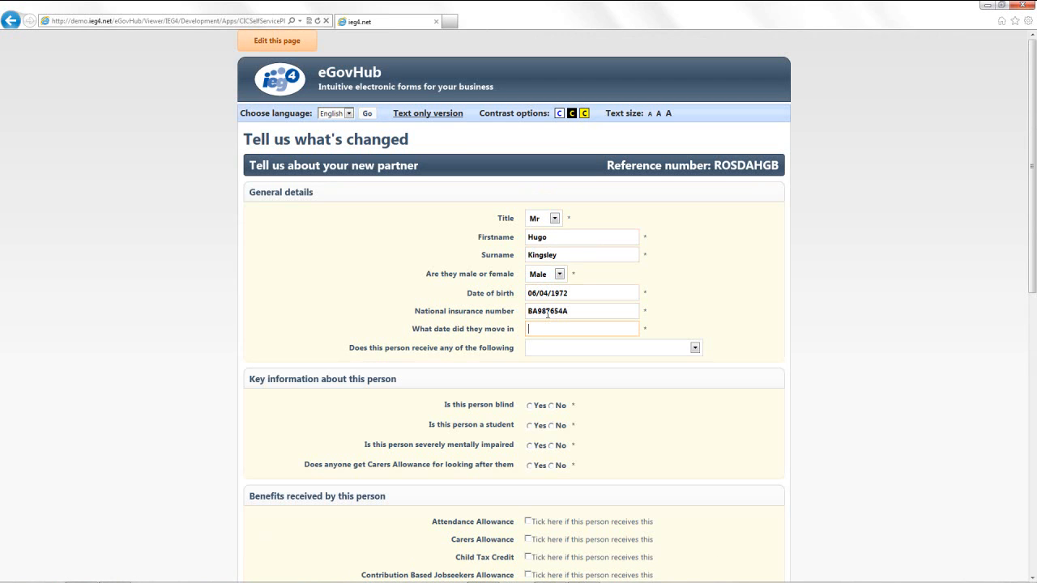
{"action": "type", "text": "15/01/2012"}
{"action": "key", "text": "Tab"}
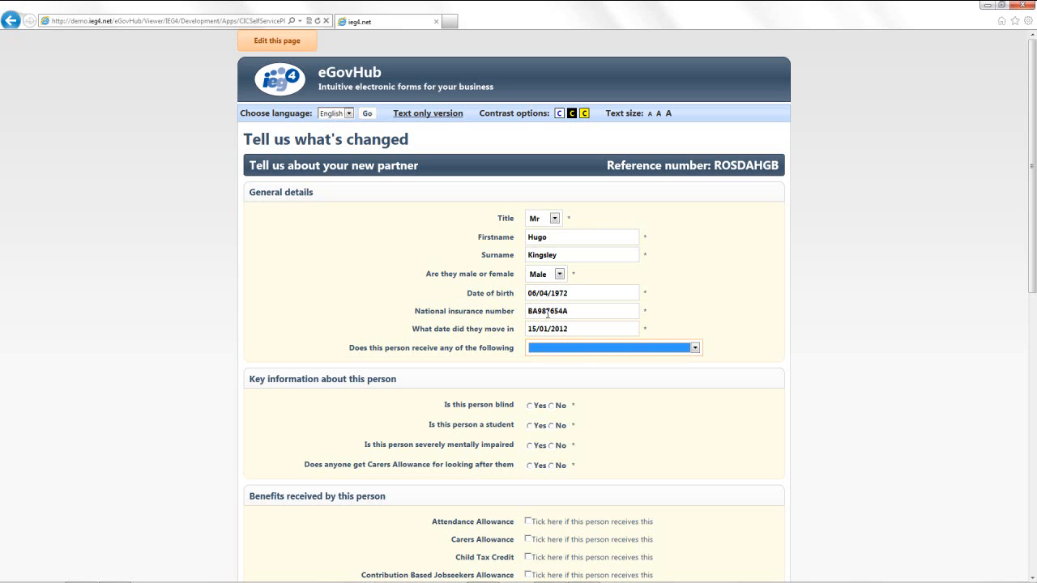
{"action": "left_click", "coordinate": [694, 347]}
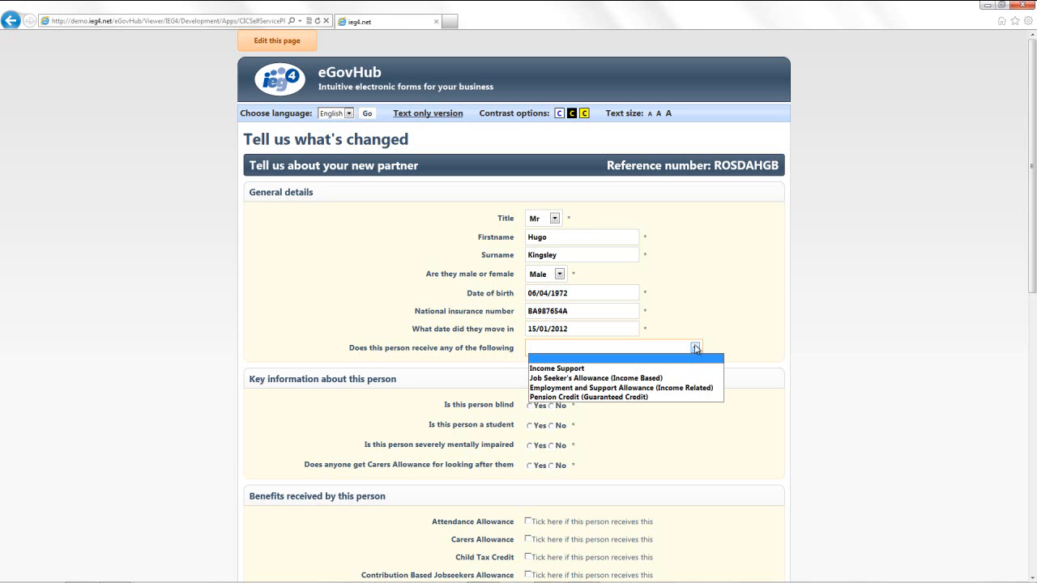
{"action": "left_click", "coordinate": [679, 359]}
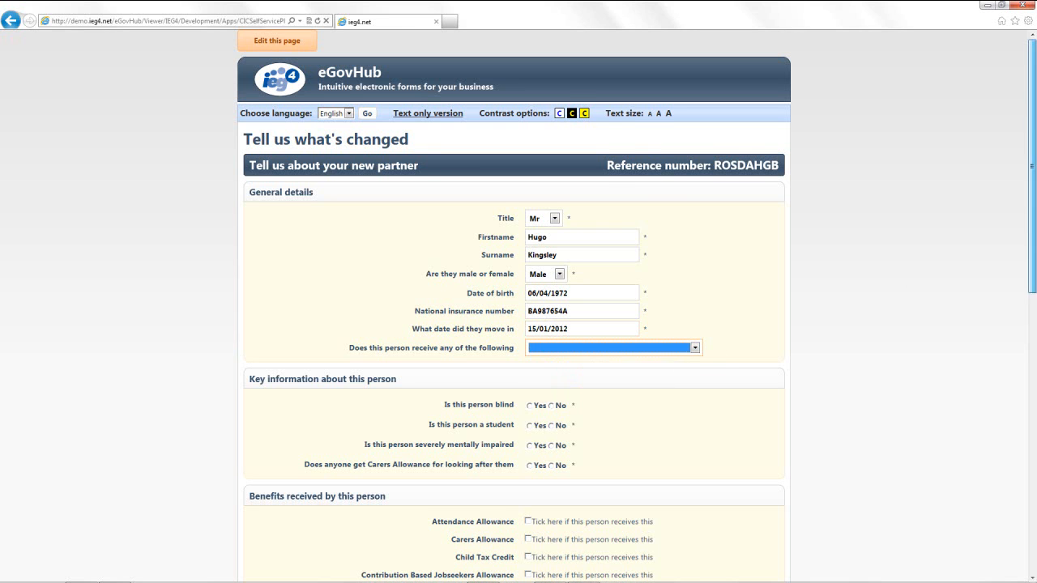
{"action": "scroll", "coordinate": [1034, 213], "scroll_direction": "down", "scroll_amount": 3}
Answer No to blind, student, mental impairment and Carers Allowance; set DLA Lower Care at Lower rate
{"action": "scroll", "coordinate": [1035, 213], "scroll_direction": "down", "scroll_amount": 3}
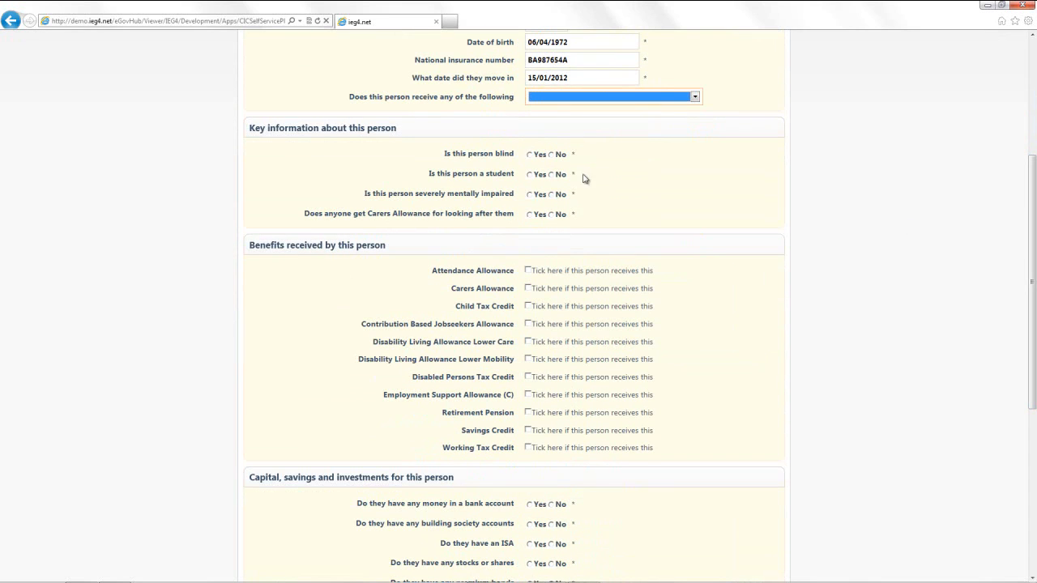
{"action": "left_click", "coordinate": [552, 155]}
{"action": "left_click", "coordinate": [552, 174]}
{"action": "left_click", "coordinate": [551, 194]}
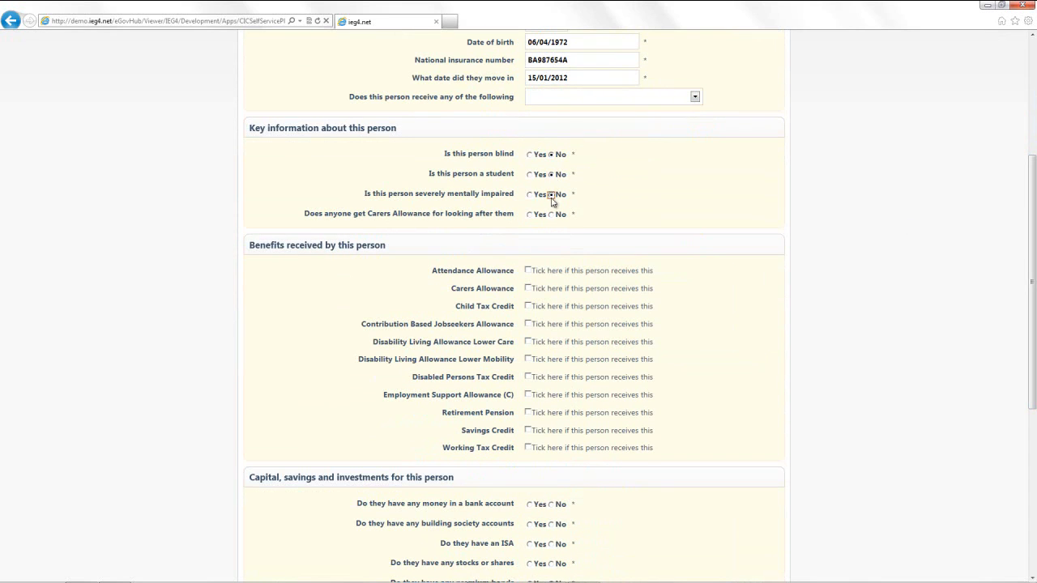
{"action": "left_click", "coordinate": [552, 215]}
{"action": "left_click", "coordinate": [529, 341]}
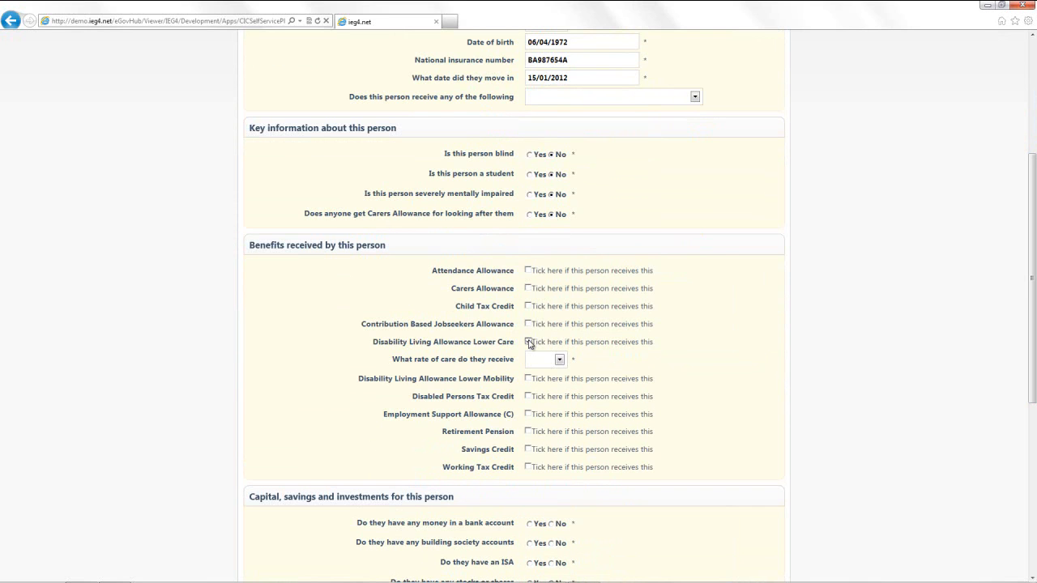
{"action": "left_click", "coordinate": [559, 359]}
{"action": "left_click", "coordinate": [548, 381]}
Answer No to bank, building society, ISA, shares, premium bonds and other property
{"action": "left_click_drag", "start_coordinate": [1033, 200], "coordinate": [1033, 296]}
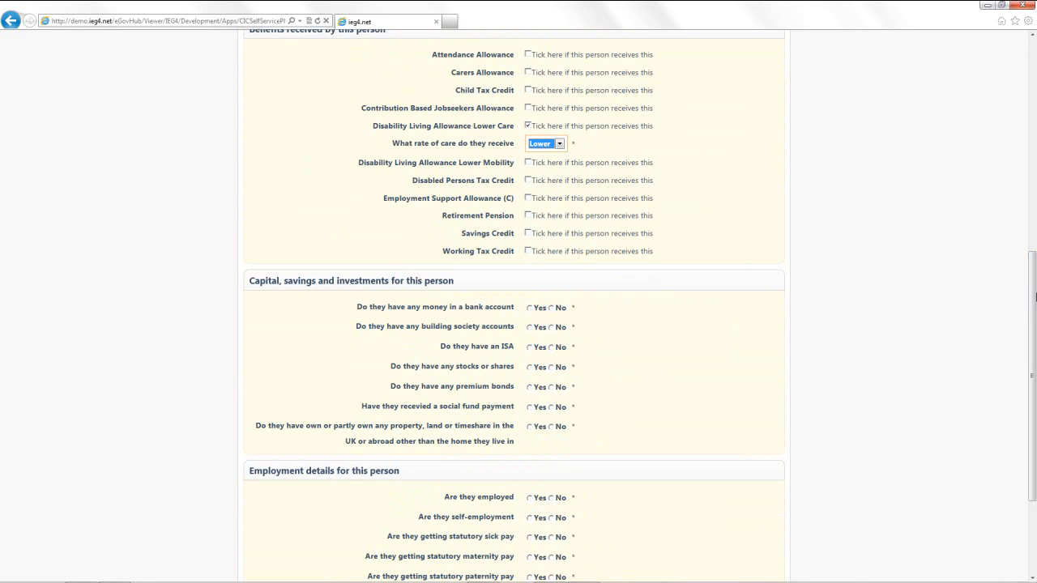
{"action": "left_click", "coordinate": [551, 307]}
{"action": "left_click", "coordinate": [552, 328]}
{"action": "left_click", "coordinate": [552, 348]}
{"action": "left_click", "coordinate": [551, 367]}
{"action": "left_click", "coordinate": [551, 388]}
{"action": "left_click", "coordinate": [551, 427]}
Mark the partner as employed, answer No to the remaining income and expense questions, and continue
{"action": "scroll", "coordinate": [1033, 392], "scroll_direction": "down", "scroll_amount": 2}
{"action": "scroll", "coordinate": [1034, 392], "scroll_direction": "down", "scroll_amount": 1}
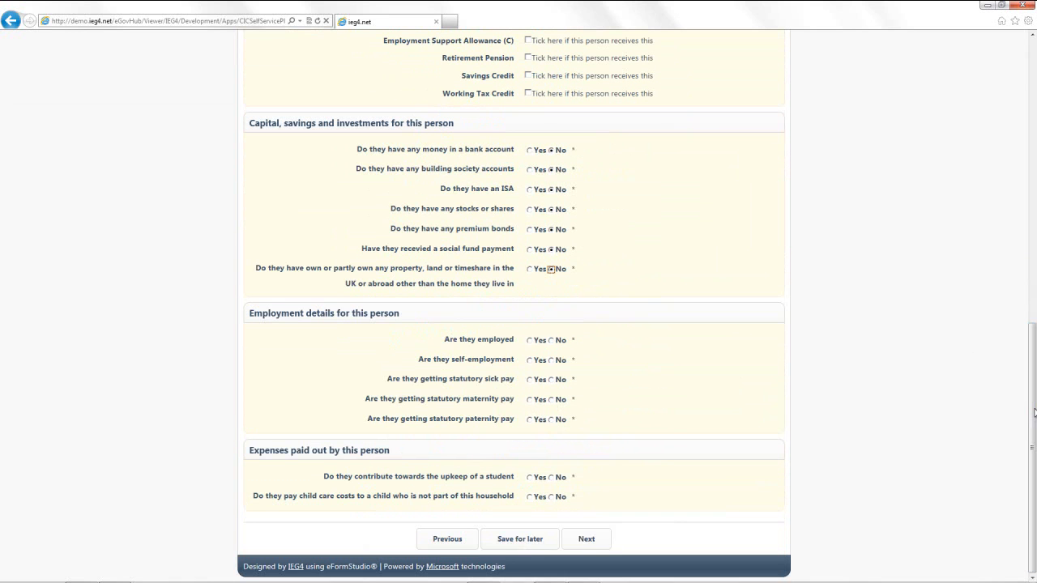
{"action": "left_click", "coordinate": [531, 341]}
{"action": "left_click", "coordinate": [551, 407]}
{"action": "left_click", "coordinate": [551, 426]}
{"action": "left_click", "coordinate": [552, 446]}
{"action": "left_click", "coordinate": [552, 466]}
{"action": "left_click", "coordinate": [551, 524]}
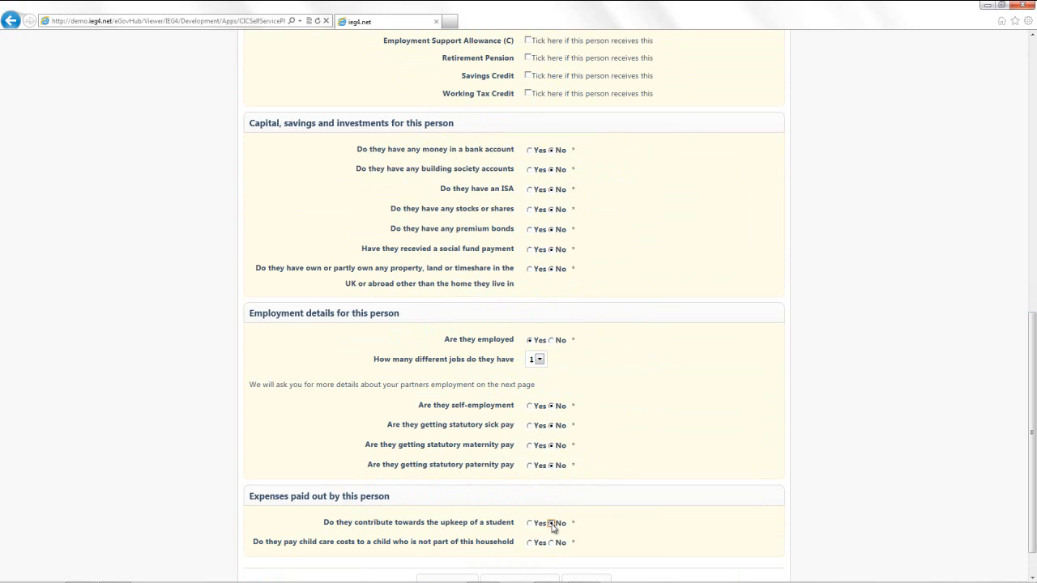
{"action": "scroll", "coordinate": [567, 519], "scroll_direction": "down", "scroll_amount": 1}
{"action": "left_click", "coordinate": [552, 497]}
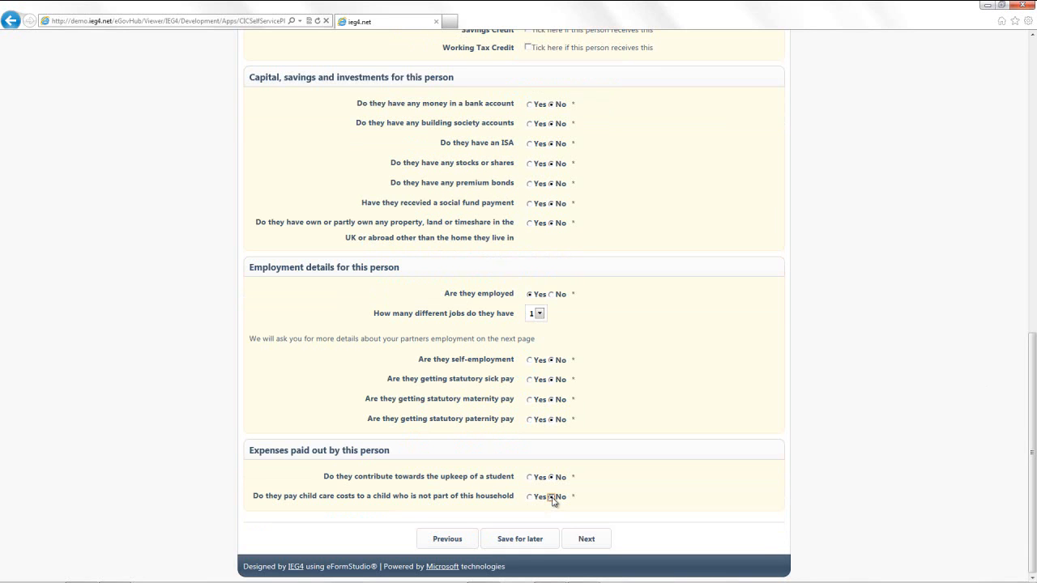
{"action": "left_click", "coordinate": [600, 548]}
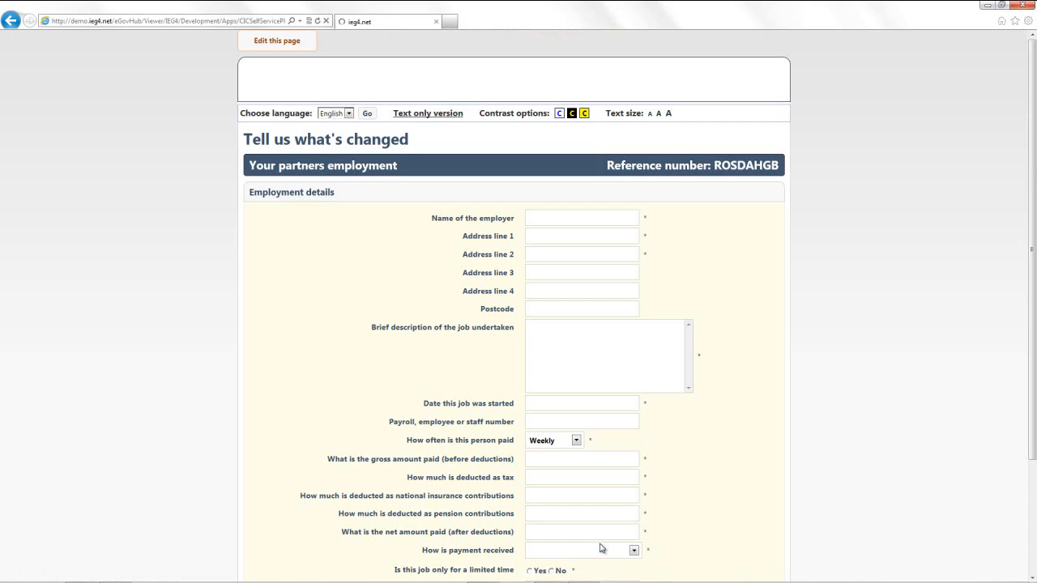
Enter employer Allied Bakeries, its address, the job description and start date 01/01/2011
{"action": "left_click", "coordinate": [604, 218]}
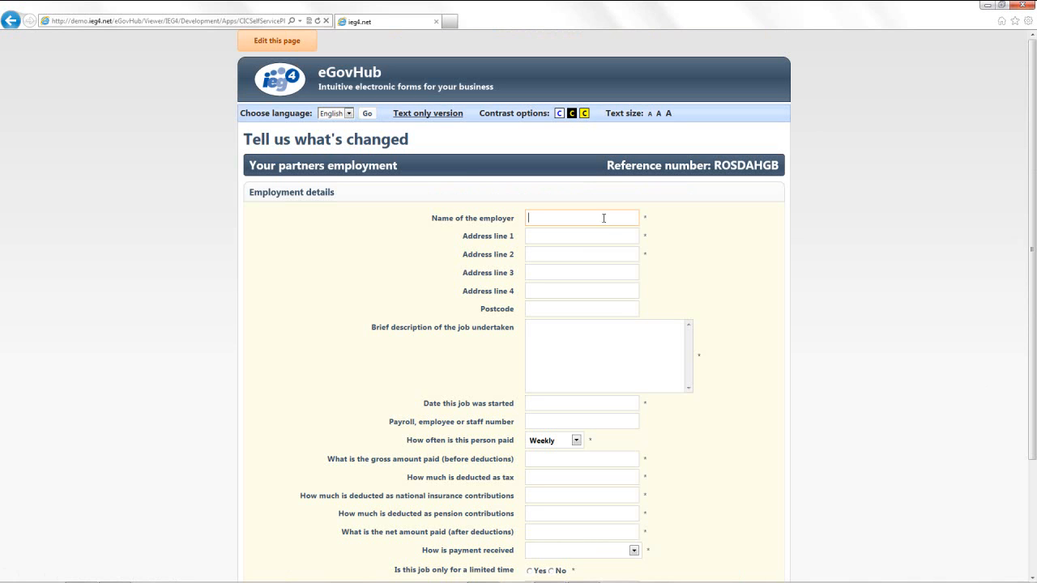
{"action": "type", "text": "Allied Bakeries"}
{"action": "key", "text": "Tab"}
{"action": "type", "text": "10 Bakery Street"}
{"action": "key", "text": "Tab"}
{"action": "type", "text": "Newbury"}
{"action": "key", "text": "Tab"}
{"action": "key", "text": "Tab"}
{"action": "key", "text": "Tab"}
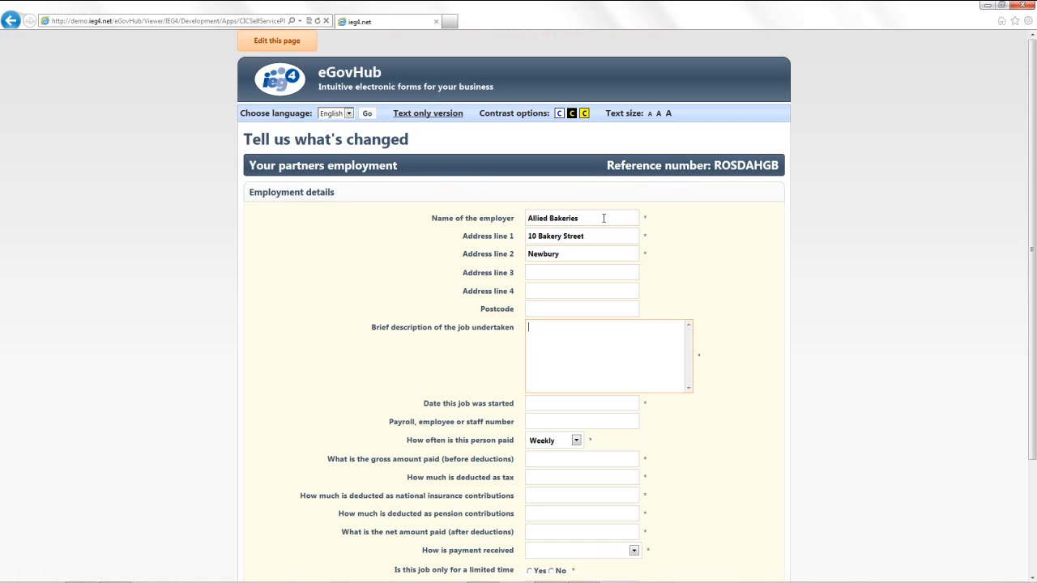
{"action": "type", "text": "Bak"}
{"action": "left_click", "coordinate": [592, 404]}
{"action": "type", "text": "01/01/2011"}
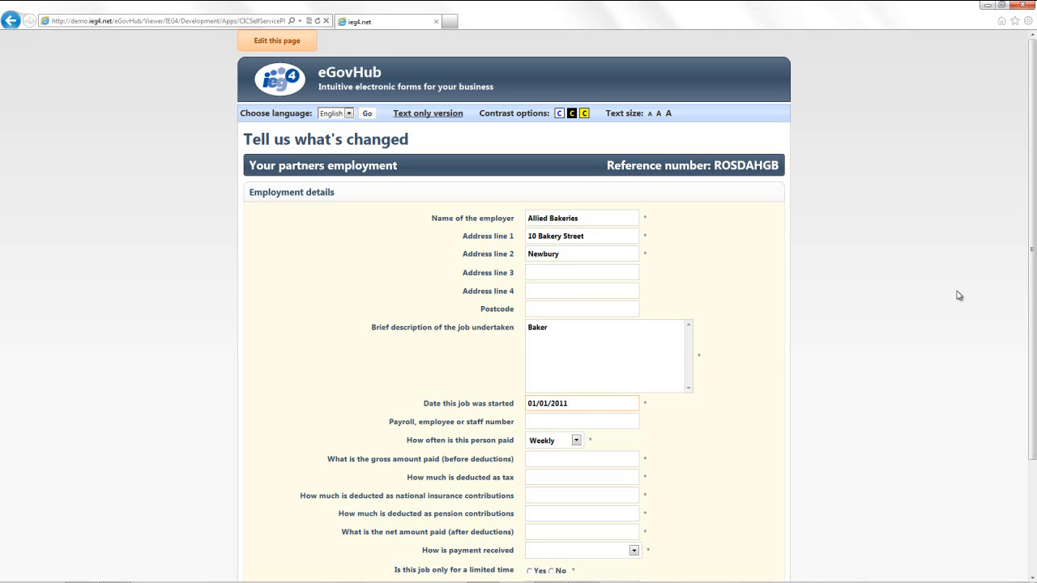
Enter pay of 278 gross, 18 tax, 10 NI and 250 net, paid straight into bank
{"action": "scroll", "coordinate": [939, 309], "scroll_direction": "down", "scroll_amount": 2}
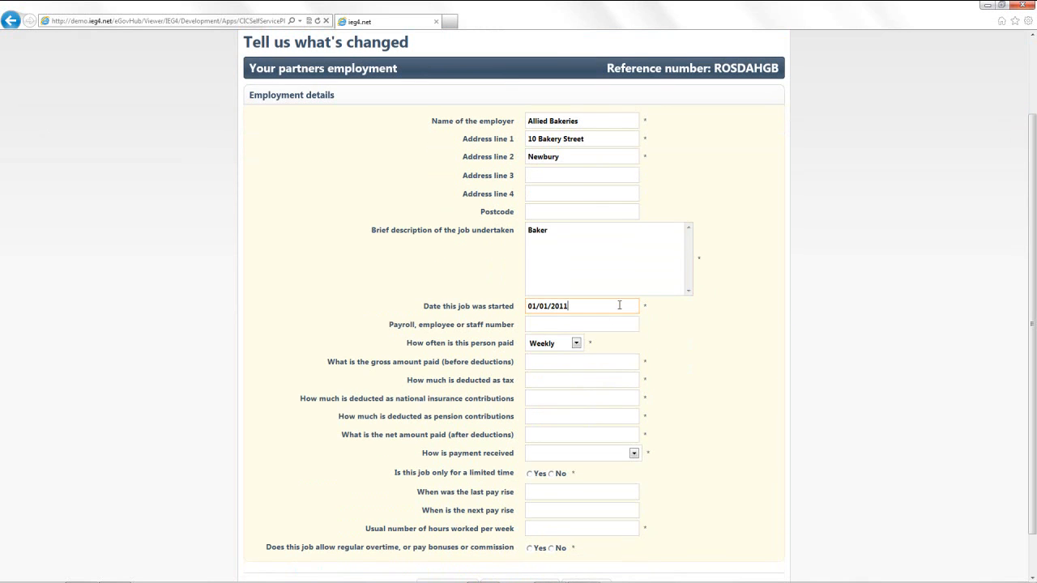
{"action": "left_click", "coordinate": [587, 361]}
{"action": "type", "text": "278"}
{"action": "key", "text": "Tab"}
{"action": "type", "text": "18"}
{"action": "key", "text": "Tab"}
{"action": "type", "text": "10"}
{"action": "key", "text": "Tab"}
{"action": "key", "text": "Tab"}
{"action": "type", "text": "250"}
{"action": "key", "text": "Tab"}
{"action": "key", "text": "Down"}
Answer No to a temporary job and overtime, enter 37 usual weekly hours, and continue
{"action": "scroll", "coordinate": [979, 419], "scroll_direction": "down", "scroll_amount": 1}
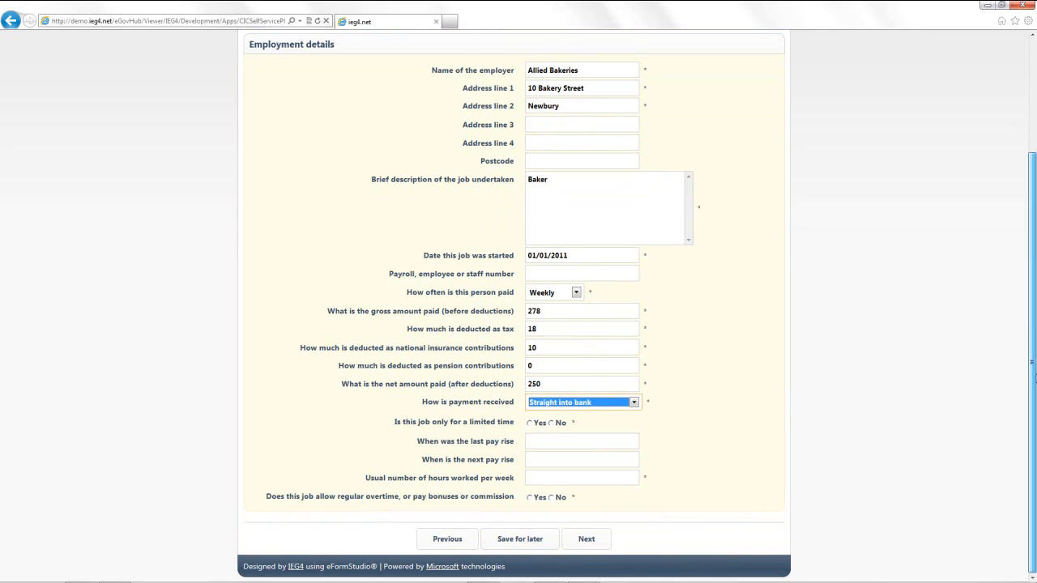
{"action": "left_click", "coordinate": [552, 423]}
{"action": "left_click", "coordinate": [578, 478]}
{"action": "type", "text": "37"}
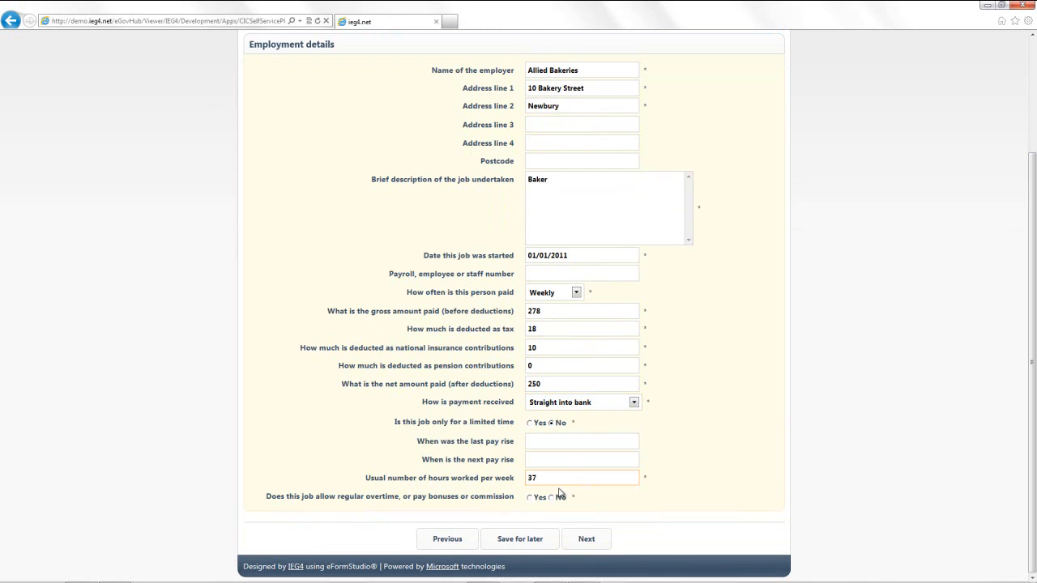
{"action": "left_click", "coordinate": [551, 499]}
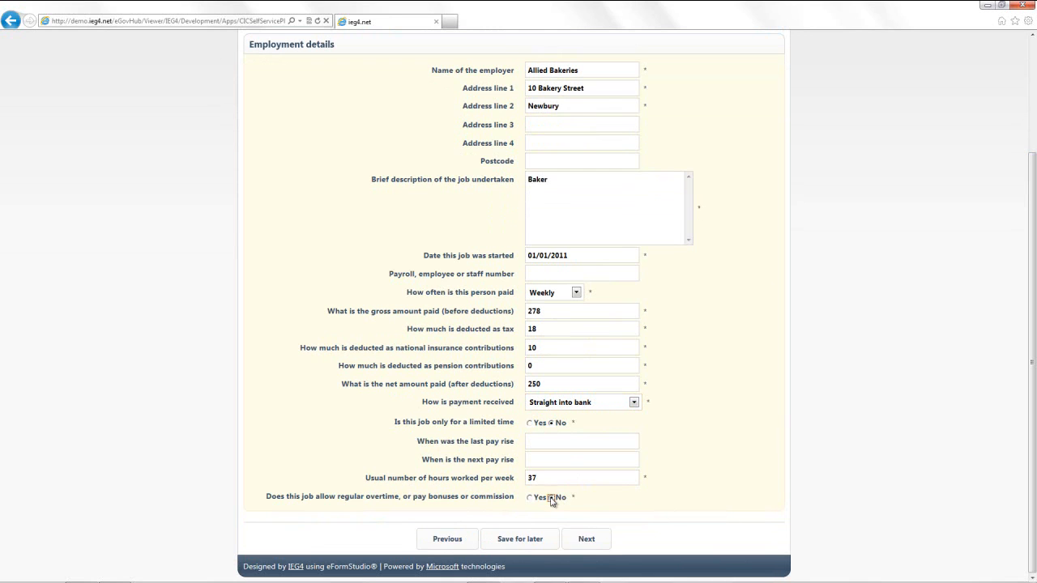
{"action": "left_click", "coordinate": [594, 546]}
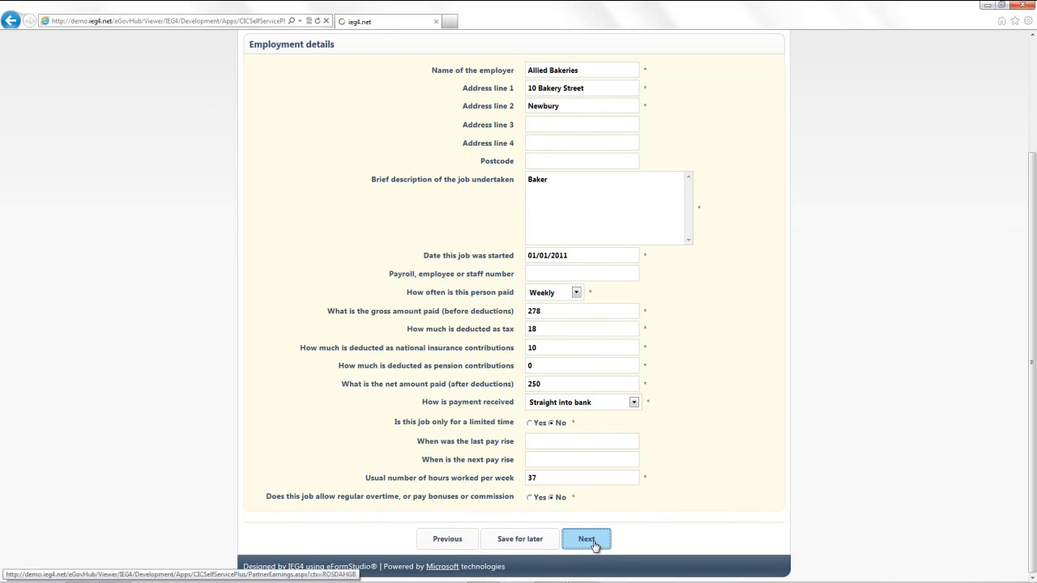
Enter the new rent of 126 from 15/01/2012, continue, and open the read-only answers review
{"action": "left_click", "coordinate": [613, 212]}
{"action": "type", "text": "126"}
{"action": "key", "text": "Tab"}
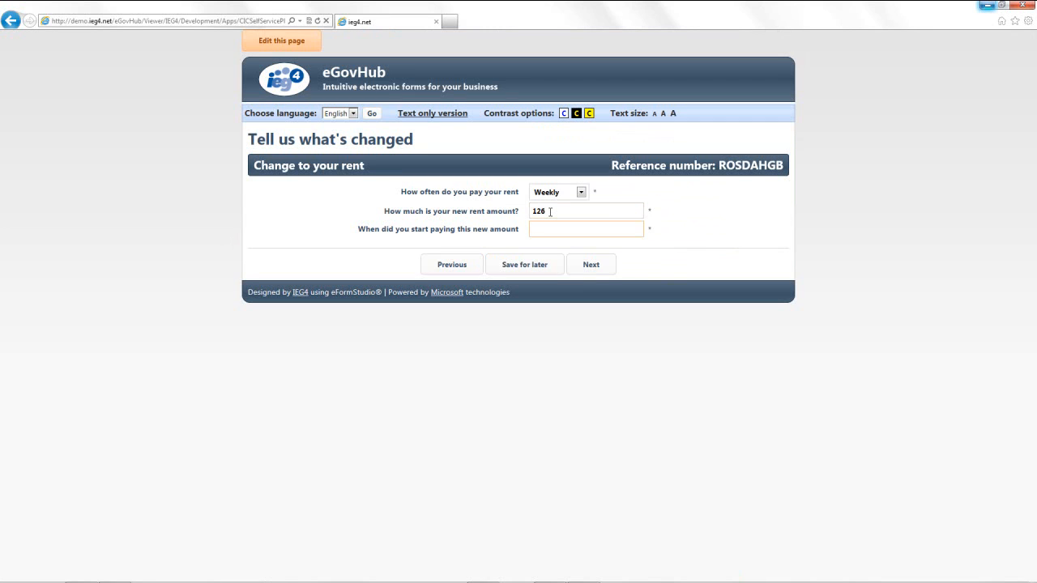
{"action": "type", "text": "15/01/2012"}
{"action": "left_click", "coordinate": [590, 271]}
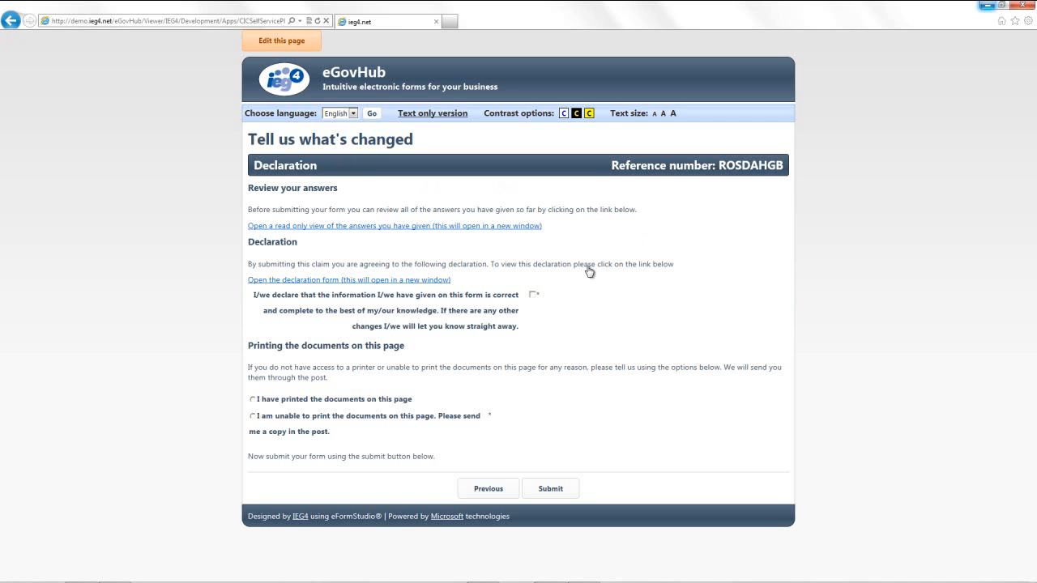
{"action": "left_click", "coordinate": [431, 227]}
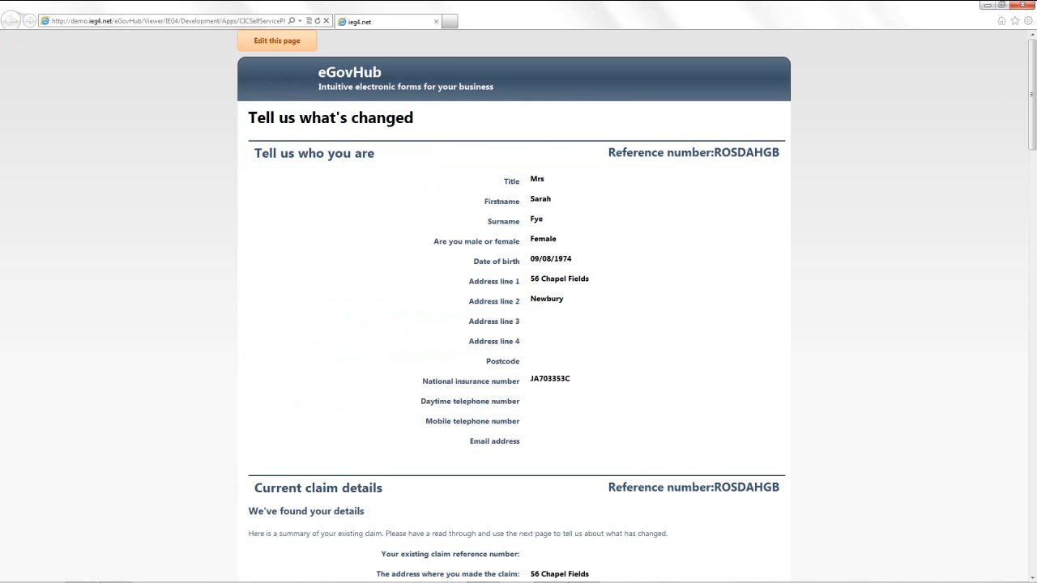
{"action": "left_click_drag", "start_coordinate": [1033, 80], "coordinate": [1035, 185]}
{"action": "left_click_drag", "start_coordinate": [1034, 186], "coordinate": [1035, 516]}
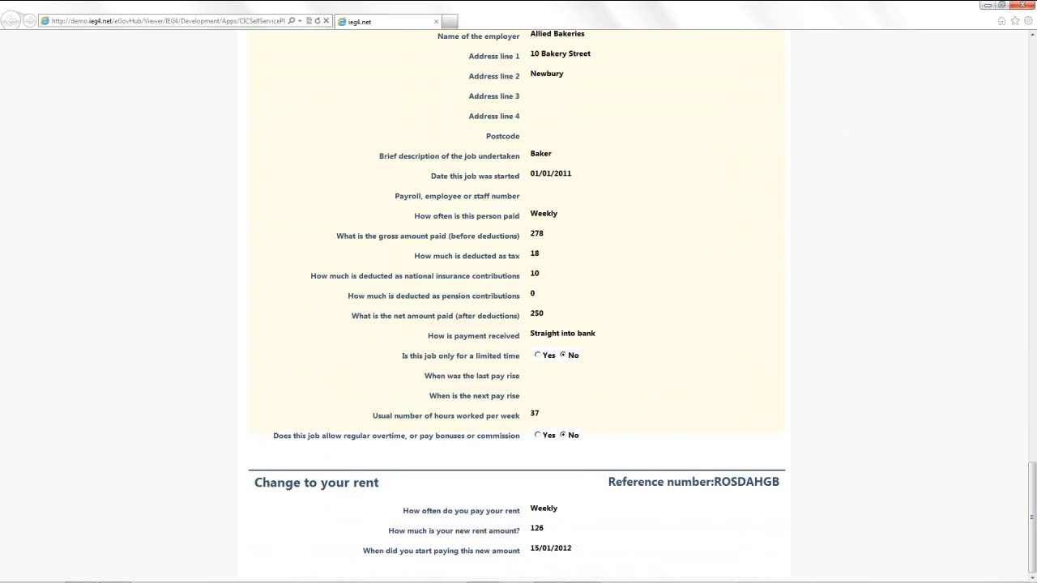
Close the review, mark the documents as printed, tick the declaration and submit the form
{"action": "left_click", "coordinate": [1030, 7]}
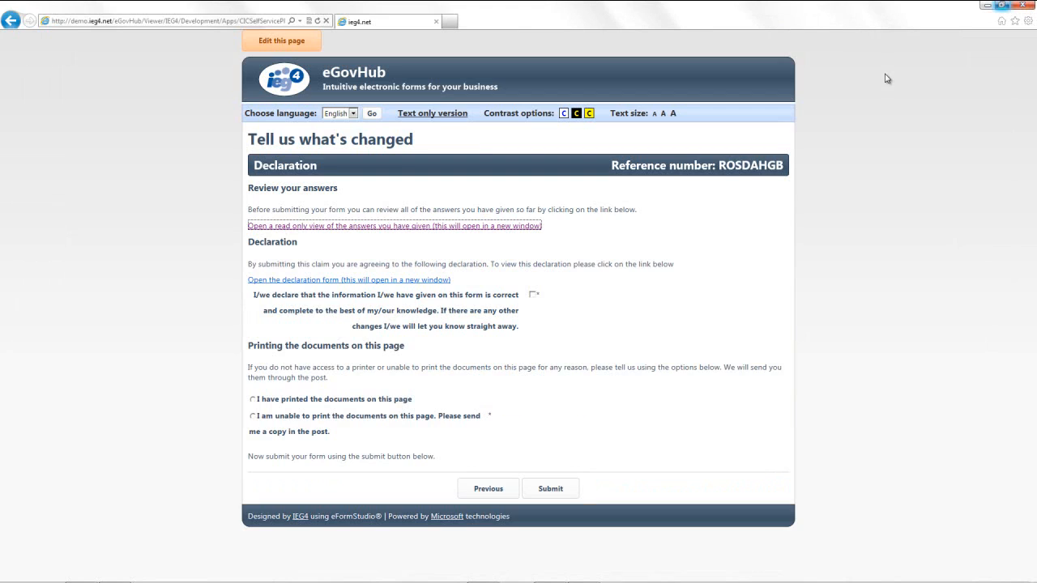
{"action": "left_click", "coordinate": [297, 403]}
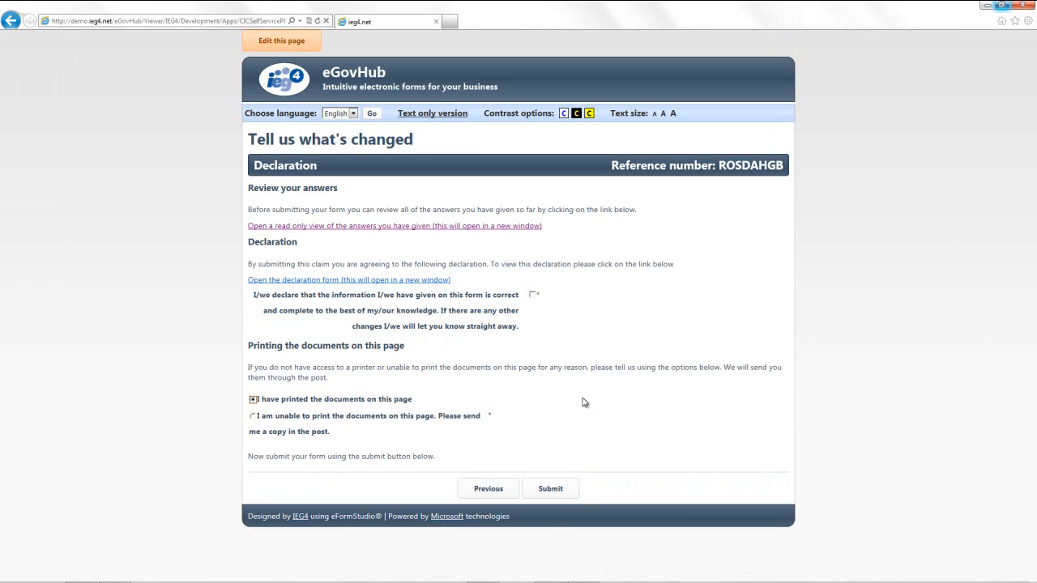
{"action": "left_click", "coordinate": [550, 495]}
{"action": "left_click", "coordinate": [533, 296]}
{"action": "left_click", "coordinate": [550, 490]}
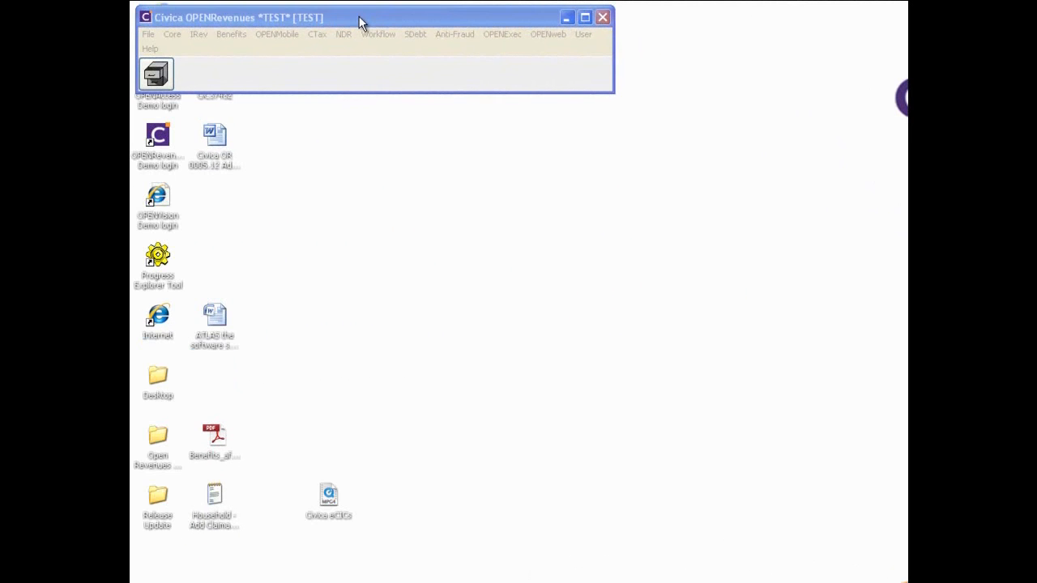
Go to Benefits > E-Benefits > Logged Claim Maintenance and open the claimant's logged change
{"action": "left_click", "coordinate": [232, 35]}
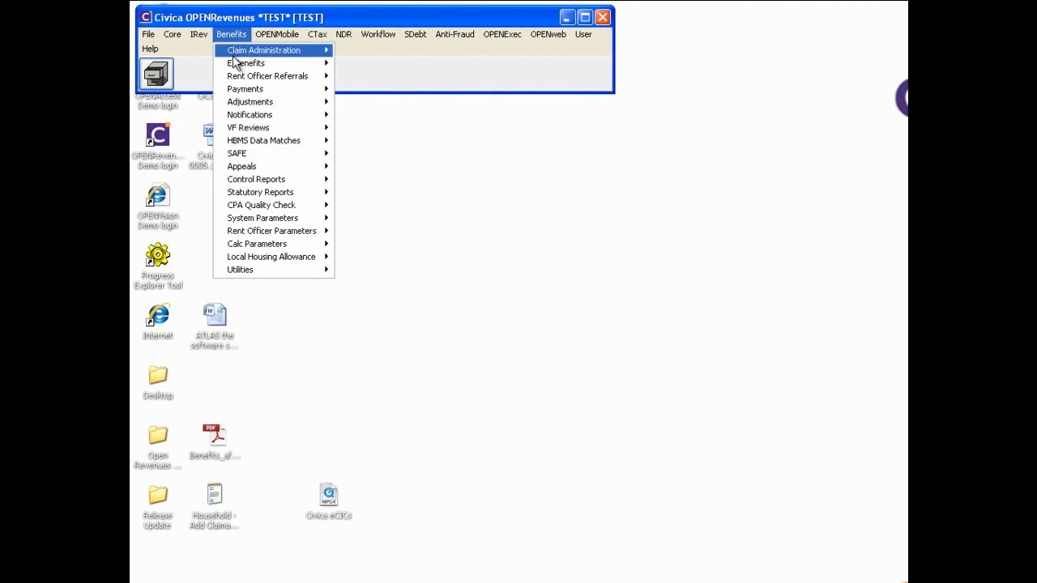
{"action": "mouse_move", "coordinate": [233, 64]}
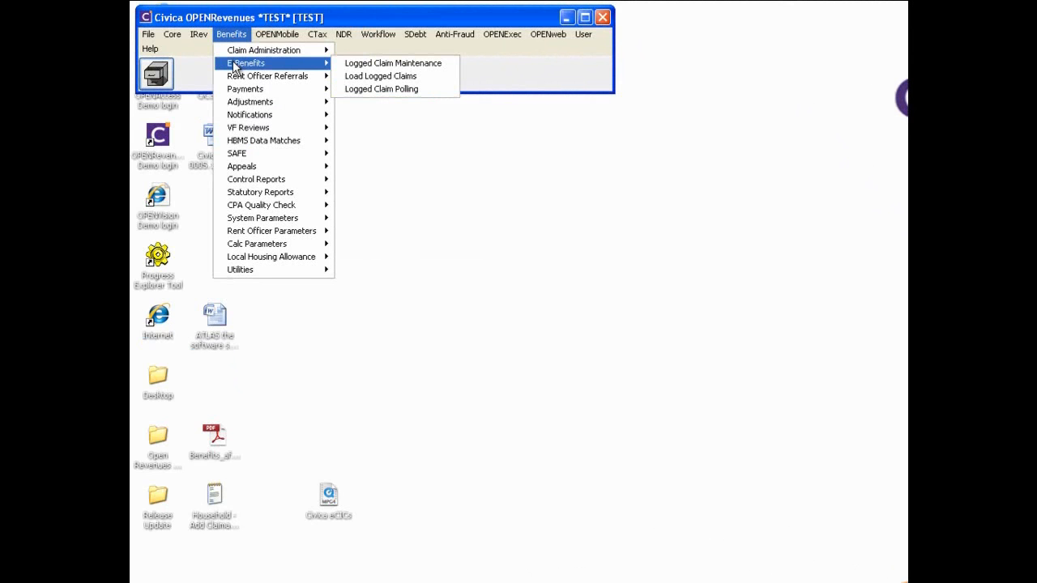
{"action": "left_click", "coordinate": [375, 62]}
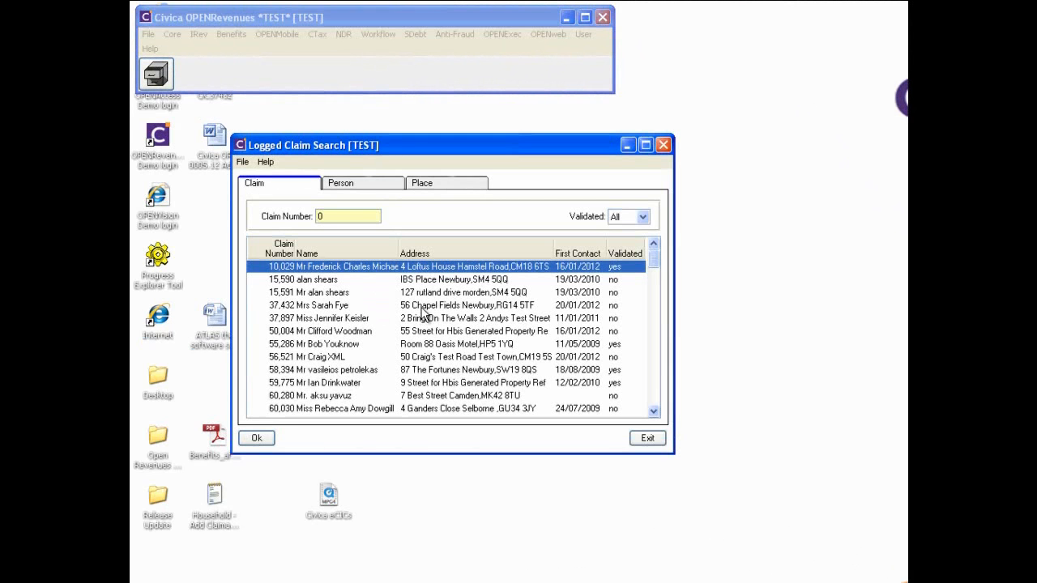
{"action": "double_click", "coordinate": [421, 307]}
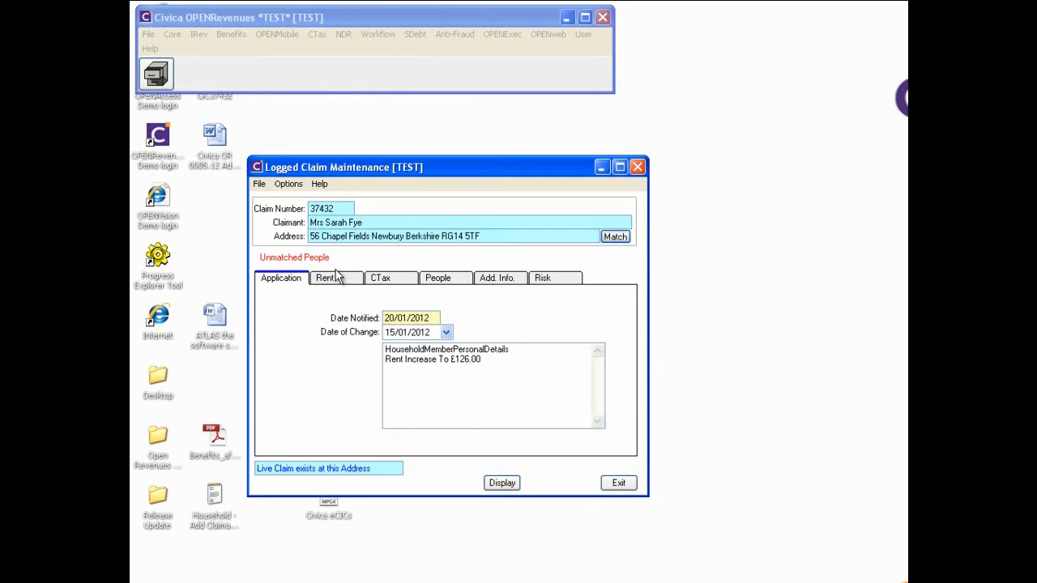
On the People tab, match the PTNR row by creating a new person record for the partner
{"action": "left_click", "coordinate": [448, 280]}
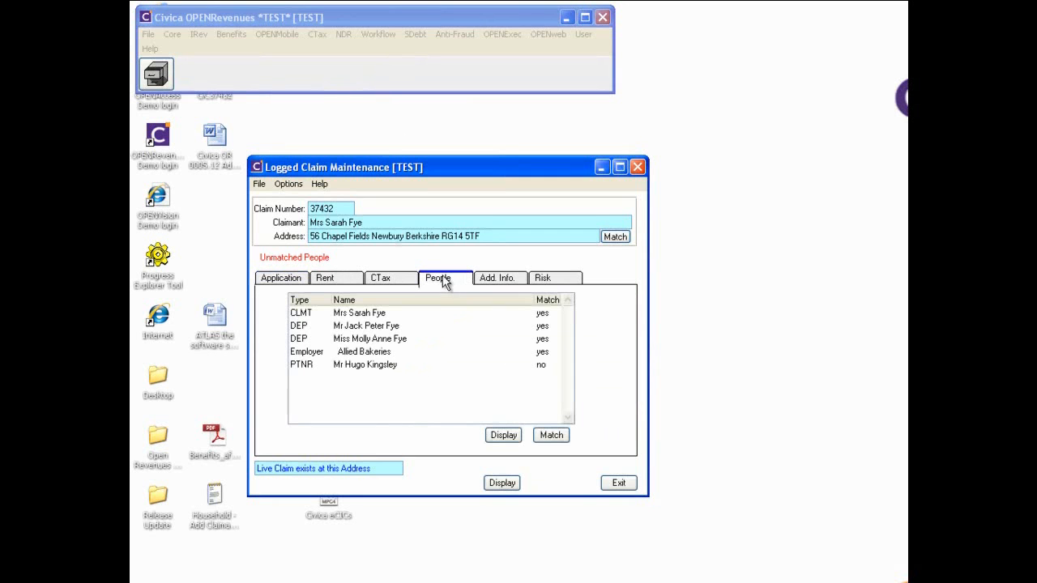
{"action": "left_click", "coordinate": [396, 366]}
{"action": "left_click", "coordinate": [551, 435]}
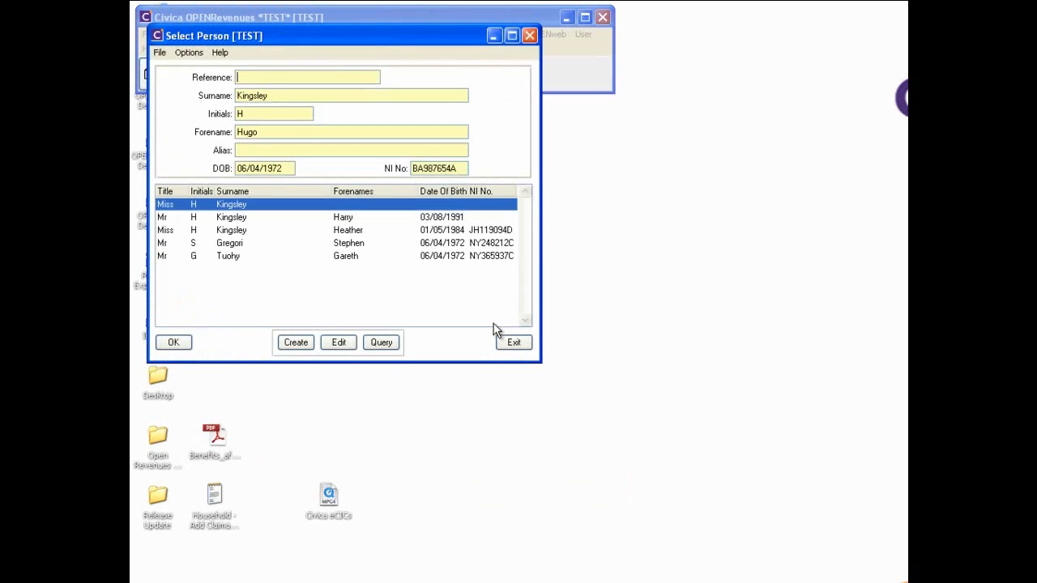
{"action": "left_click", "coordinate": [296, 342]}
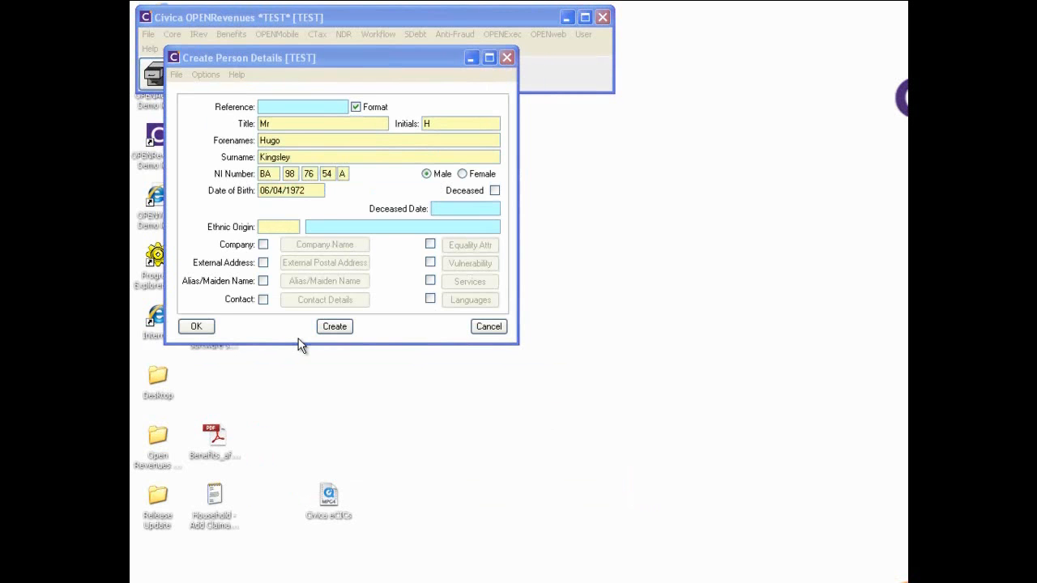
{"action": "left_click", "coordinate": [197, 327]}
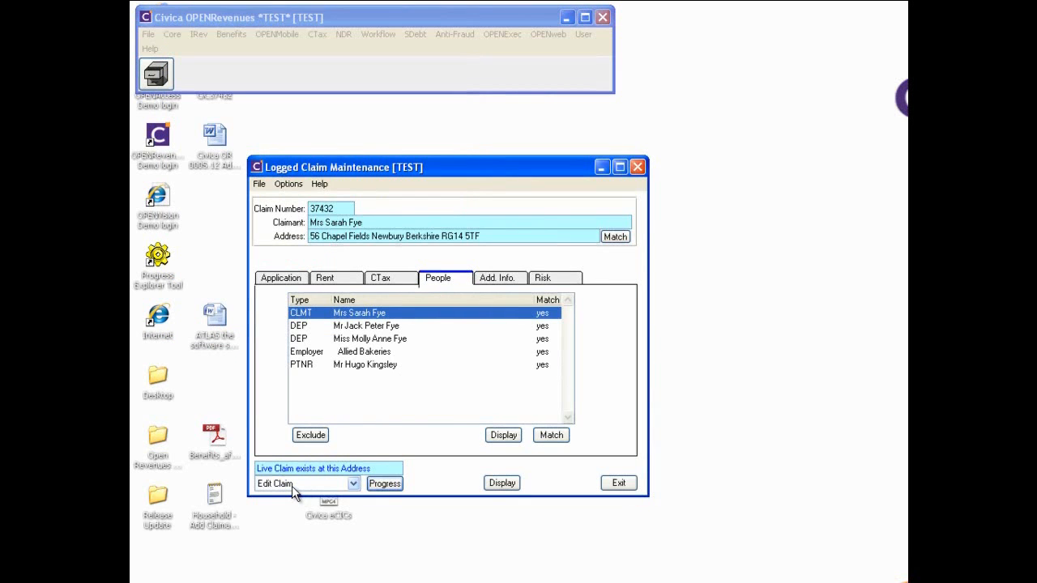
Progress the logged change via Edit Claim, correcting the rent period start to 16/01/2012
{"action": "left_click", "coordinate": [386, 483]}
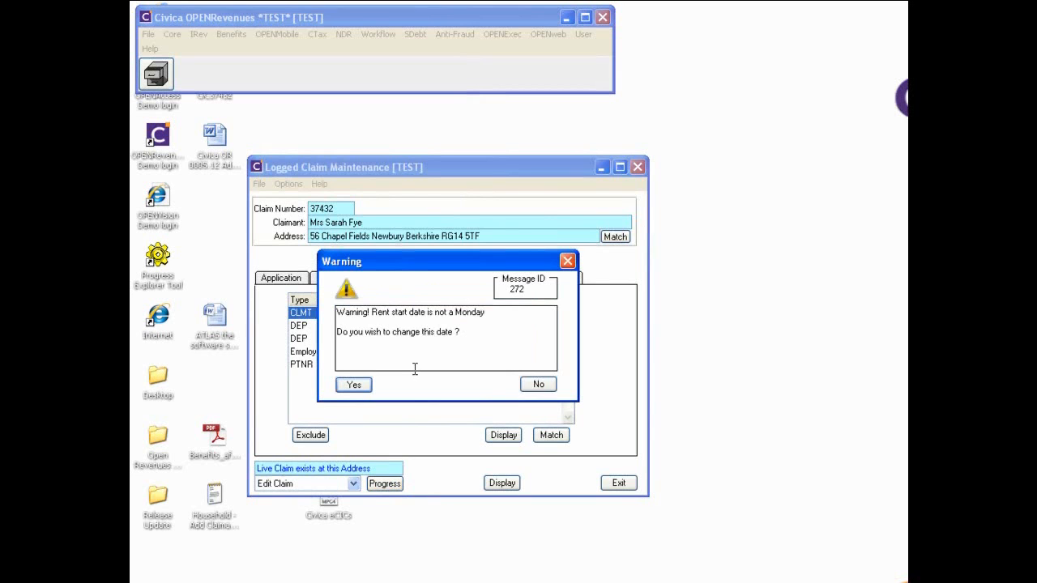
{"action": "left_click", "coordinate": [355, 384]}
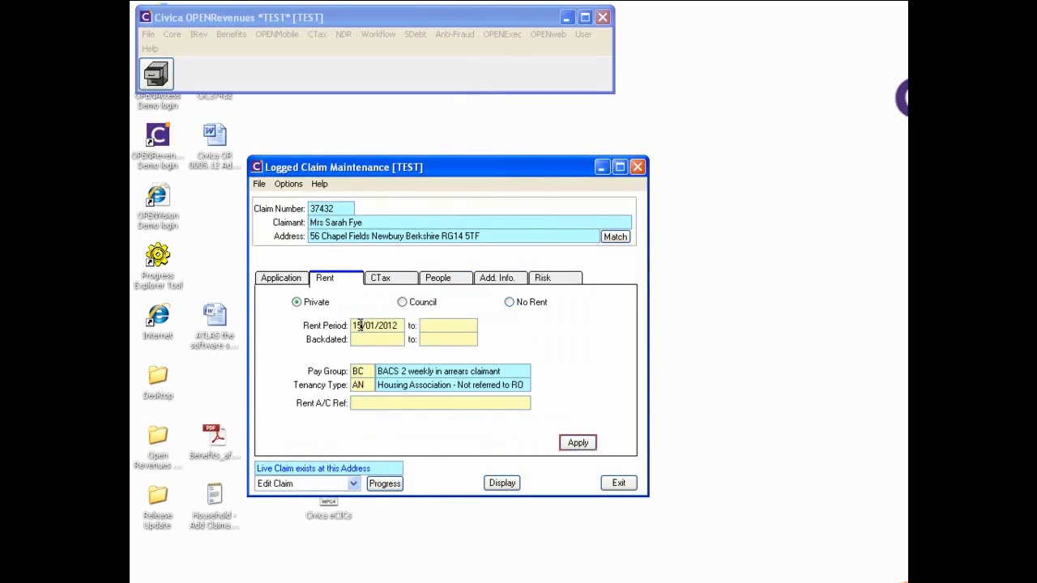
{"action": "type", "text": "6"}
{"action": "key", "text": "Tab"}
{"action": "left_click", "coordinate": [577, 443]}
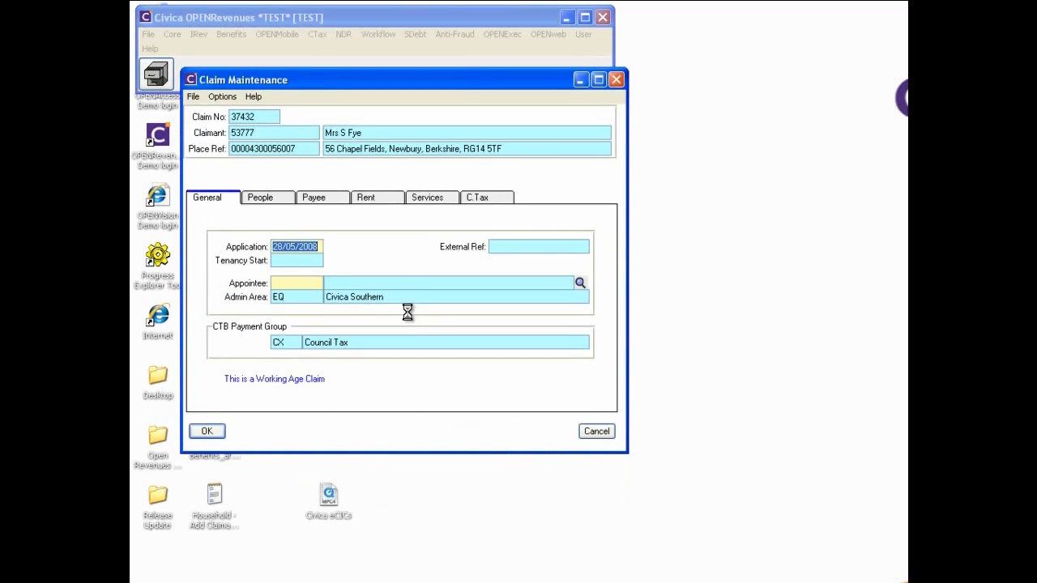
Update the partner (PTNR) record and apply the logged personal details from 15/01/2012
{"action": "left_click", "coordinate": [270, 198]}
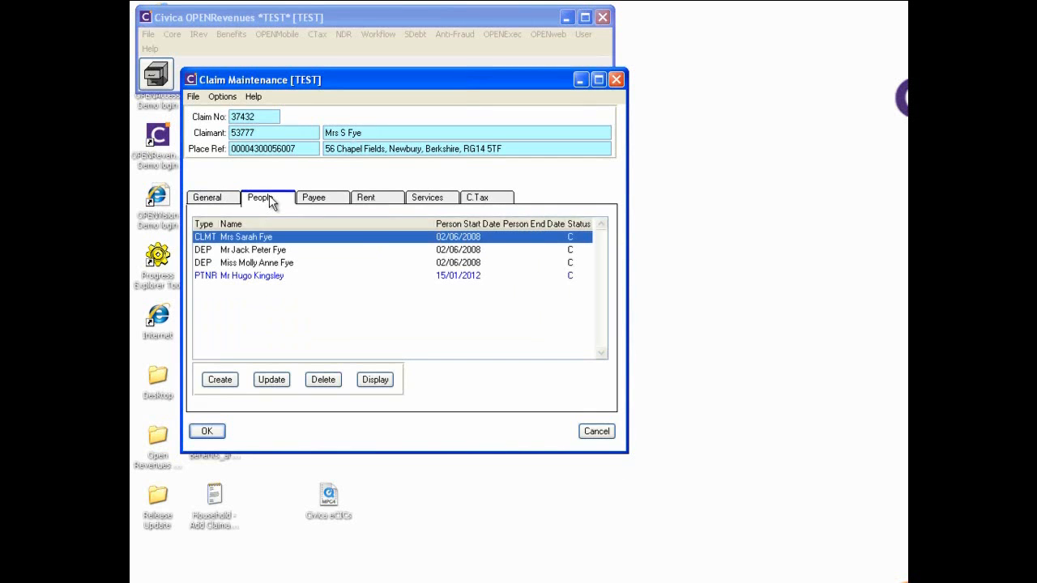
{"action": "left_click", "coordinate": [264, 277]}
{"action": "right_click", "coordinate": [263, 275]}
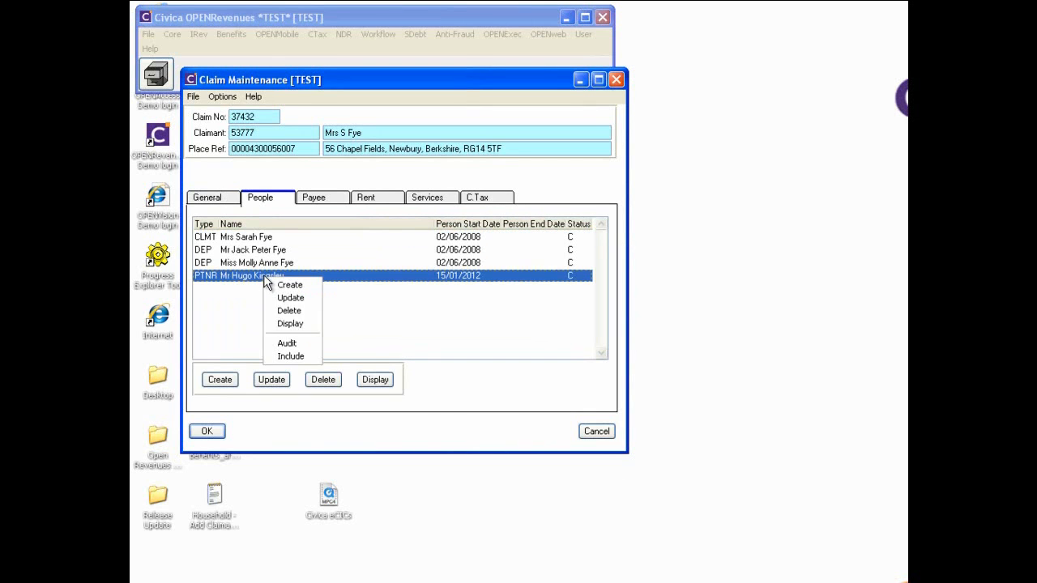
{"action": "left_click", "coordinate": [289, 357]}
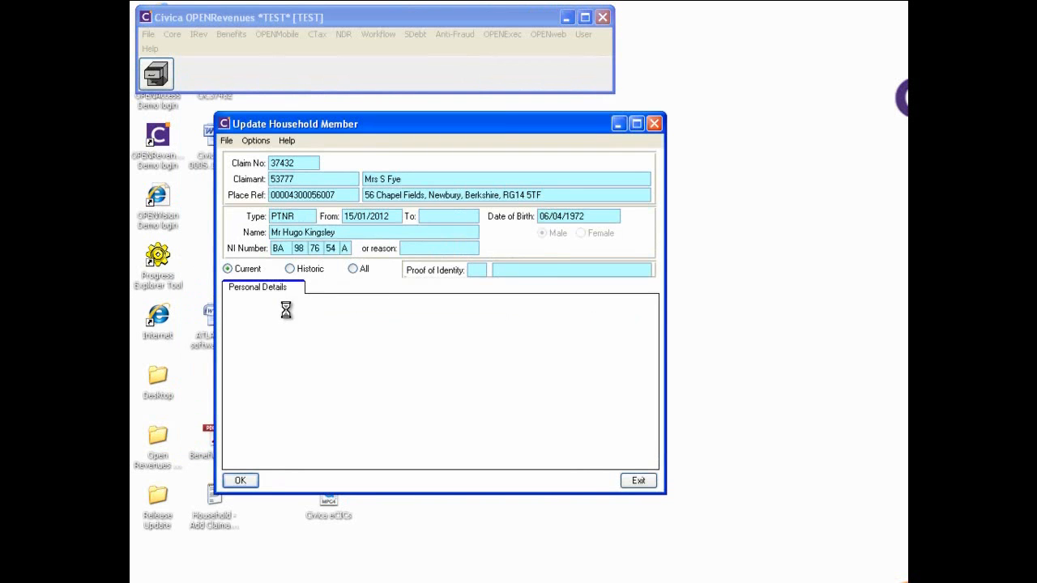
{"action": "right_click", "coordinate": [287, 351]}
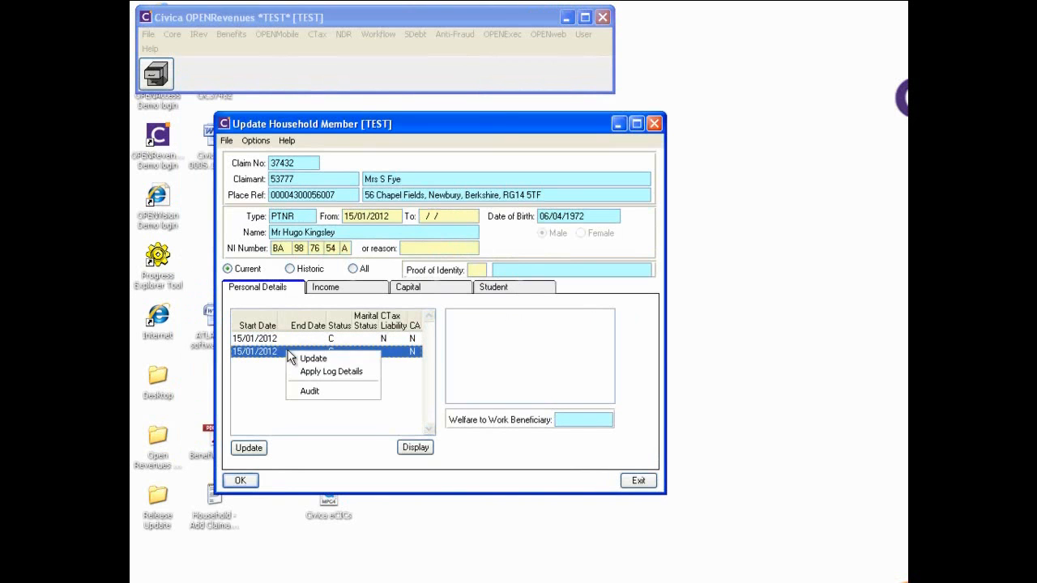
{"action": "left_click", "coordinate": [337, 370]}
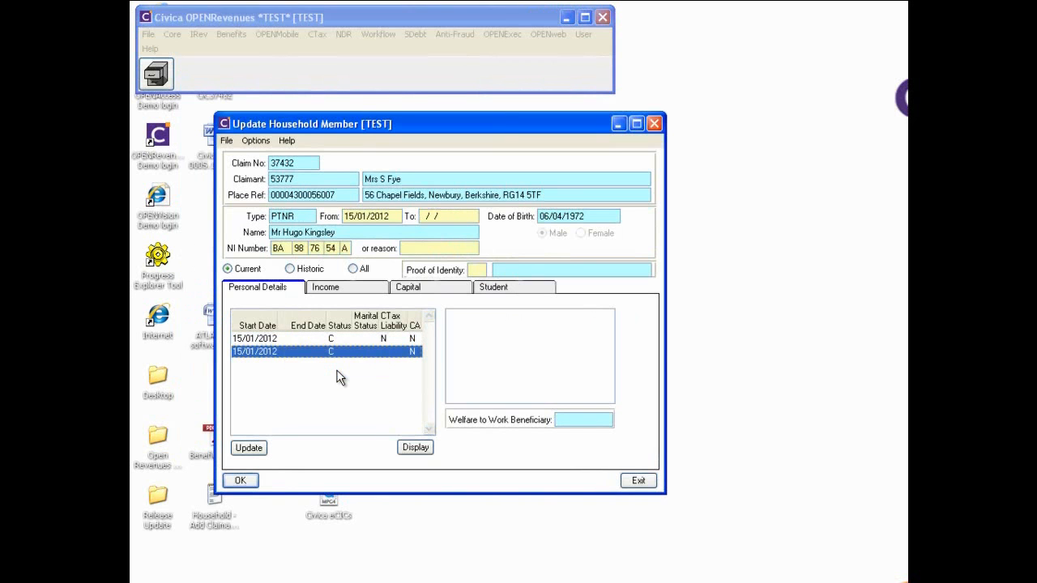
Apply logged income details for Disability Living Allowance 19.55 and earnings 278.00, then confirm the partner record
{"action": "left_click", "coordinate": [336, 290]}
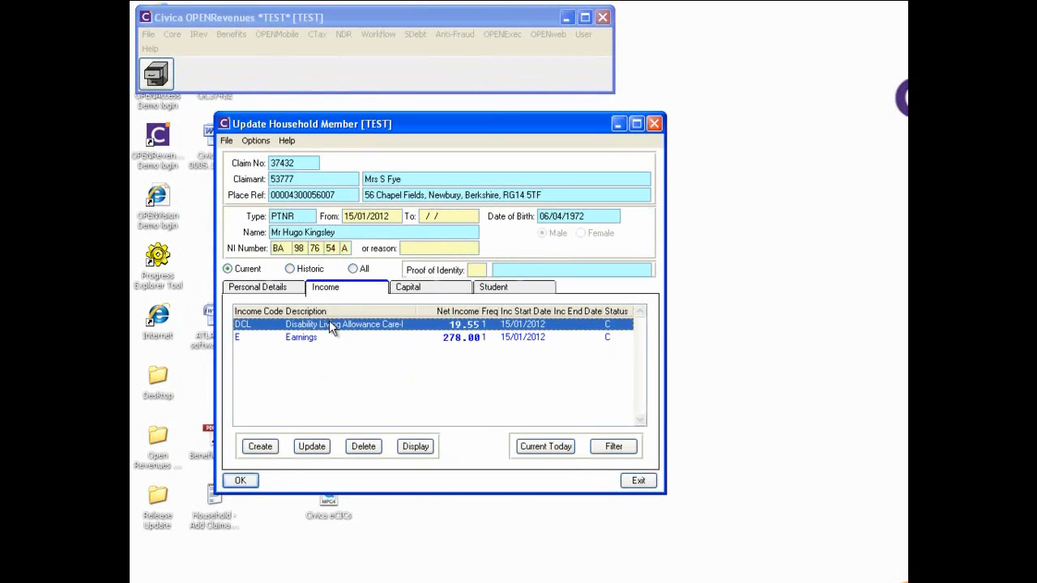
{"action": "right_click", "coordinate": [329, 320]}
{"action": "left_click", "coordinate": [355, 380]}
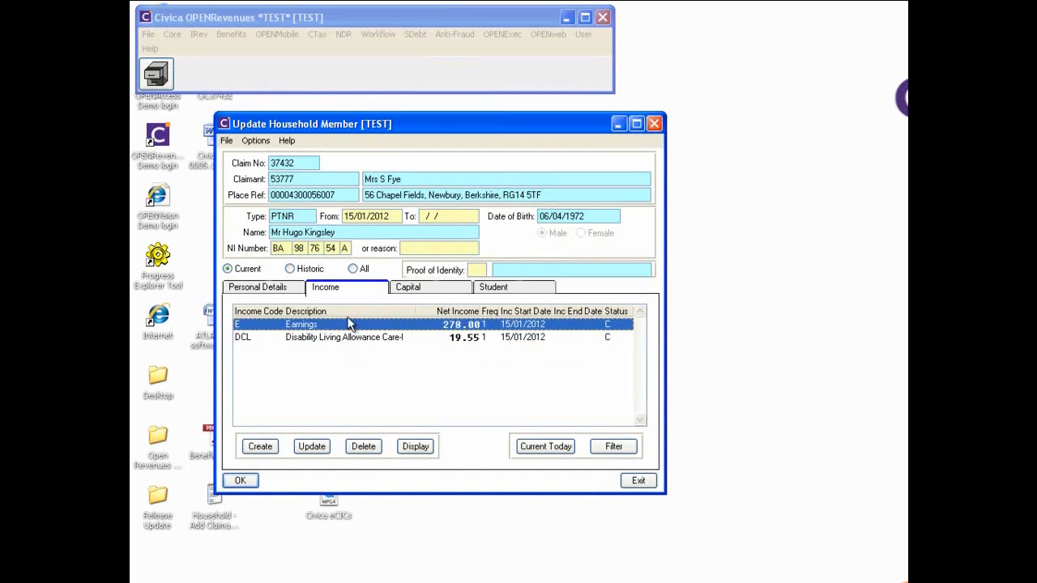
{"action": "right_click", "coordinate": [350, 327]}
{"action": "left_click", "coordinate": [362, 377]}
{"action": "left_click", "coordinate": [352, 364]}
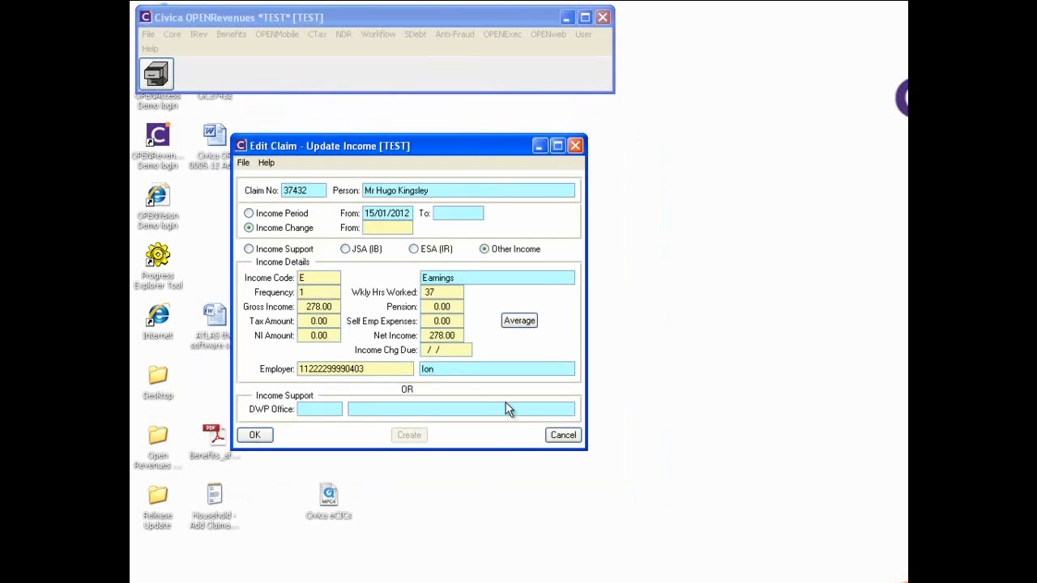
{"action": "left_click", "coordinate": [562, 435]}
{"action": "left_click", "coordinate": [440, 289]}
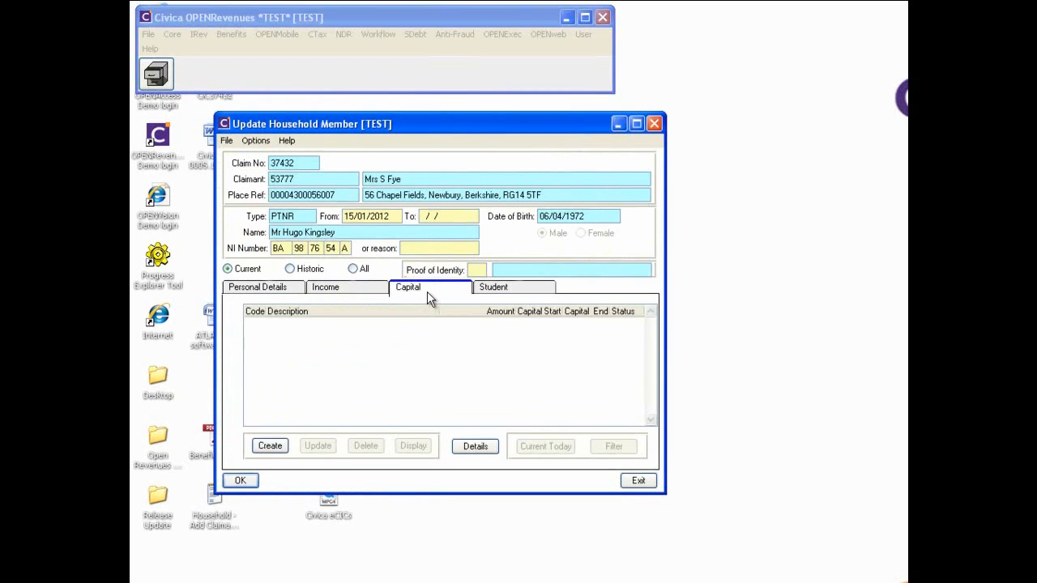
{"action": "left_click", "coordinate": [240, 481]}
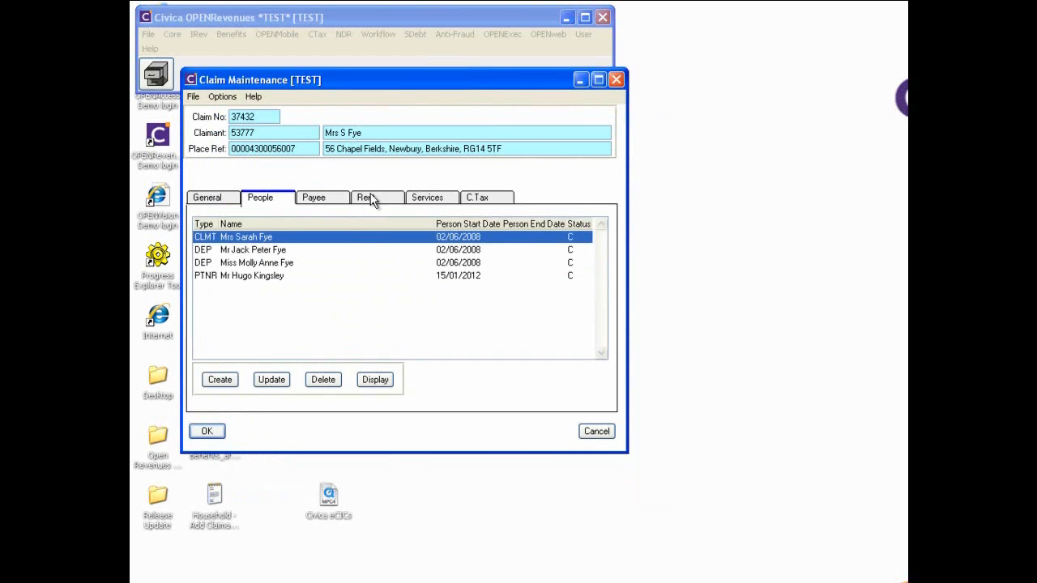
Apply the logged rent change to the 120.00 period so 126.00 starts 16/01/2012
{"action": "left_click", "coordinate": [369, 198]}
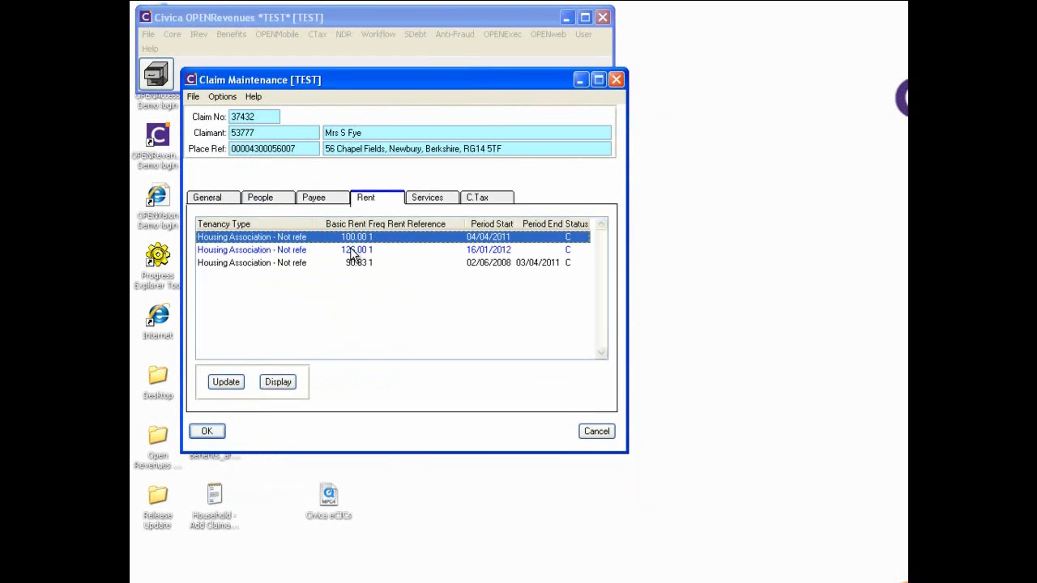
{"action": "left_click", "coordinate": [352, 251]}
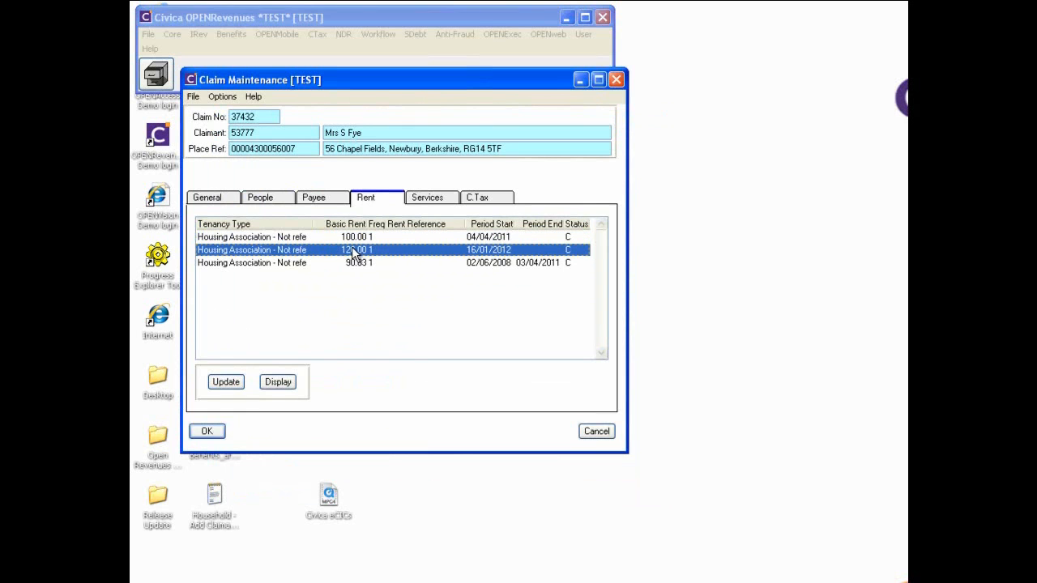
{"action": "right_click", "coordinate": [353, 250]}
{"action": "left_click", "coordinate": [371, 281]}
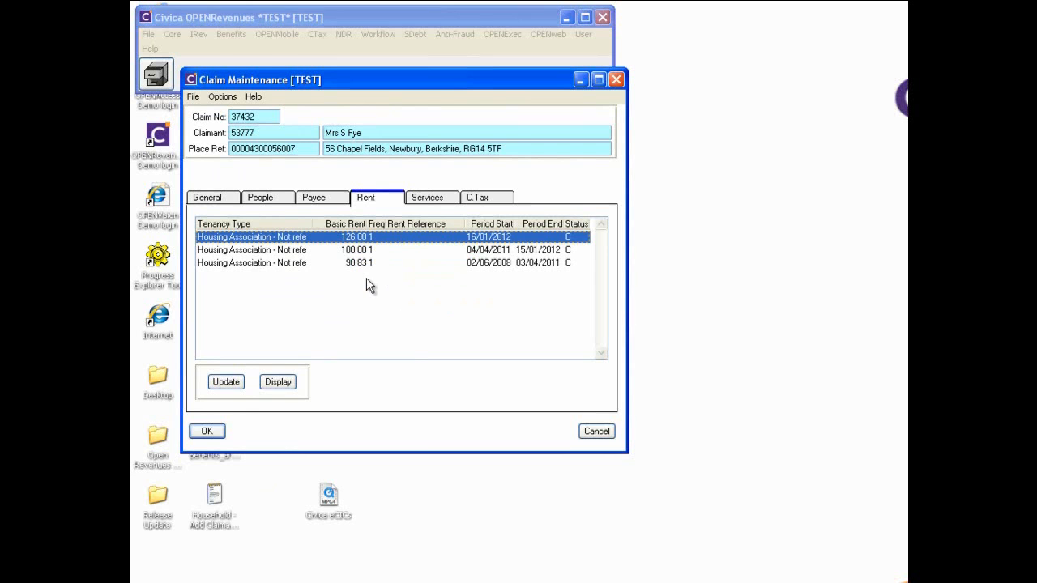
Save the claim, continuing past the outstanding log details and single person discount warnings
{"action": "left_click", "coordinate": [209, 432]}
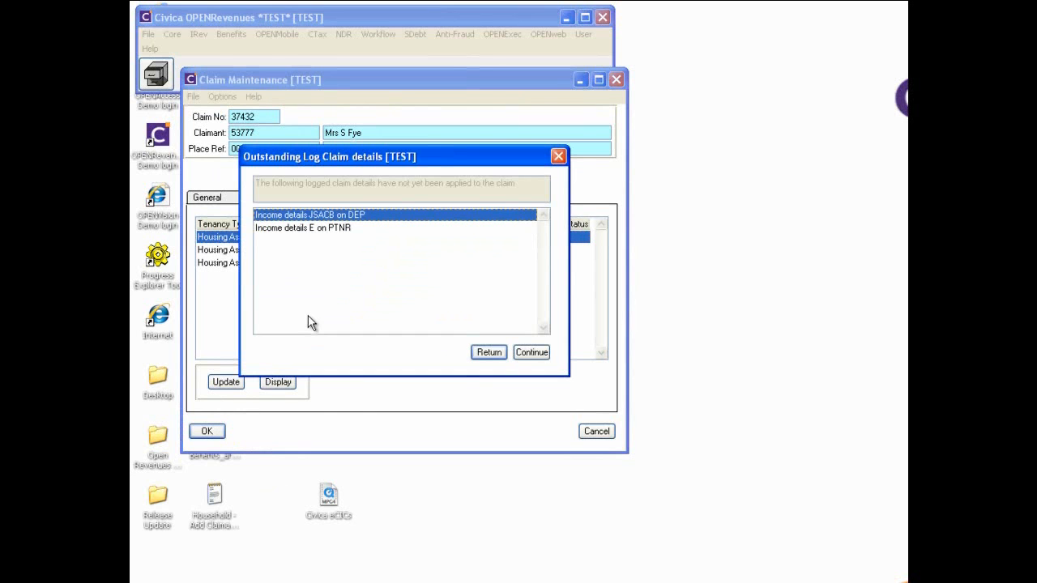
{"action": "left_click", "coordinate": [532, 353]}
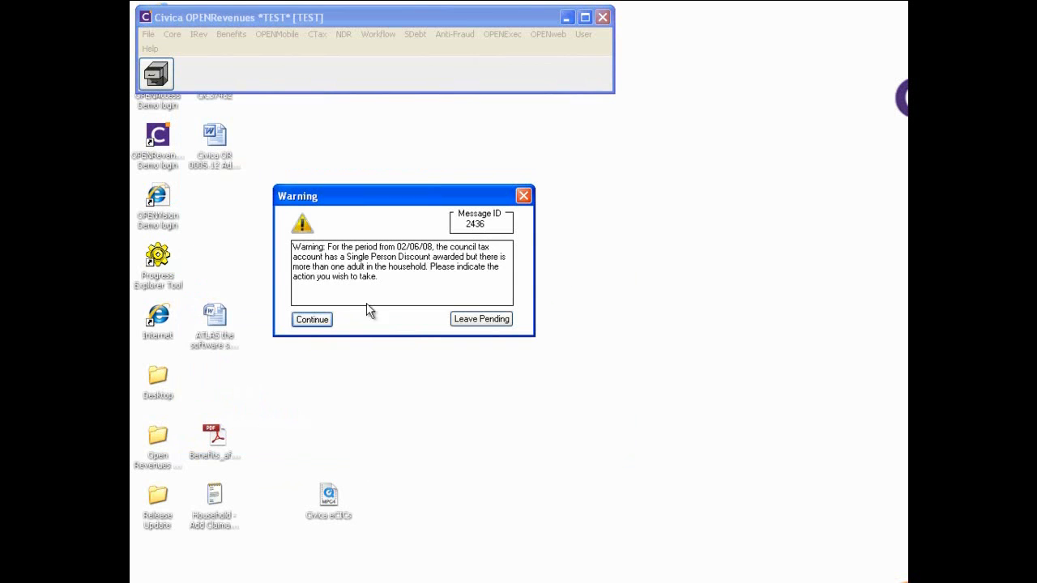
{"action": "left_click", "coordinate": [315, 322]}
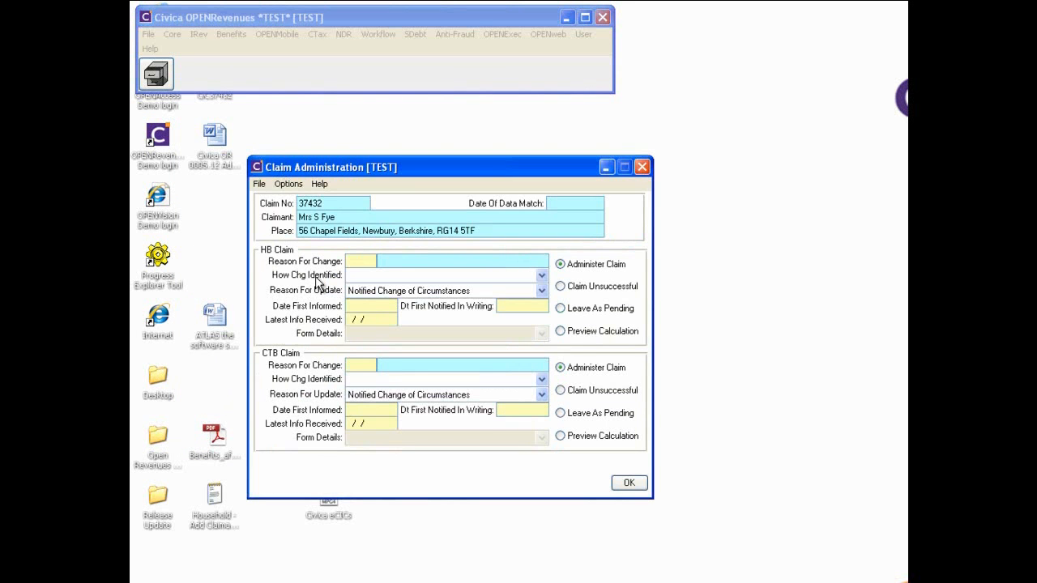
Record an HB Household Change (CH) notified through e-channels, with all dates 23/01/2012
{"action": "type", "text": "CH"}
{"action": "key", "text": "Tab"}
{"action": "key", "text": "Down"}
{"action": "key", "text": "Down"}
{"action": "key", "text": "Down"}
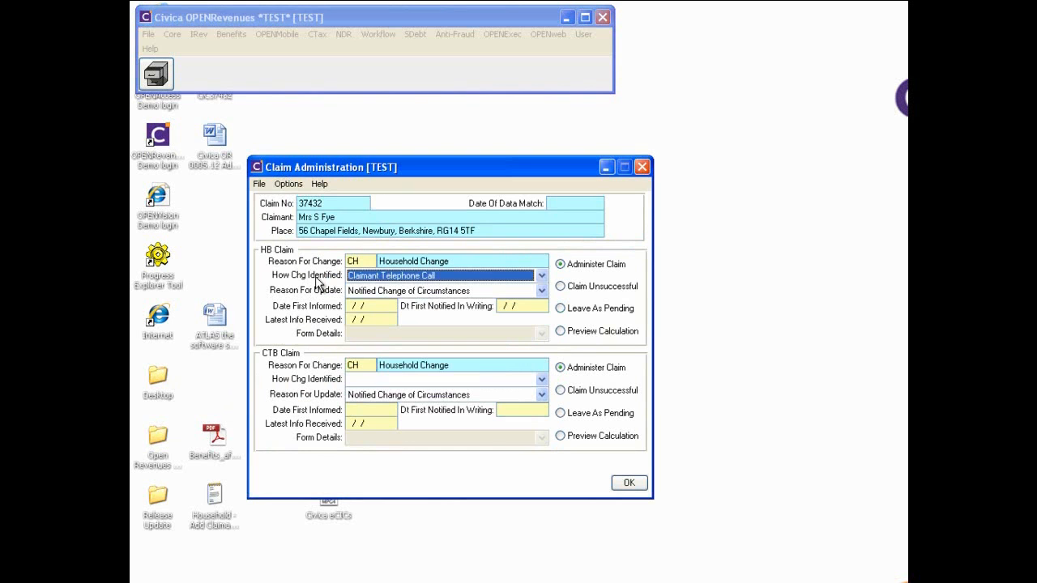
{"action": "key", "text": "Tab"}
{"action": "key", "text": "Tab"}
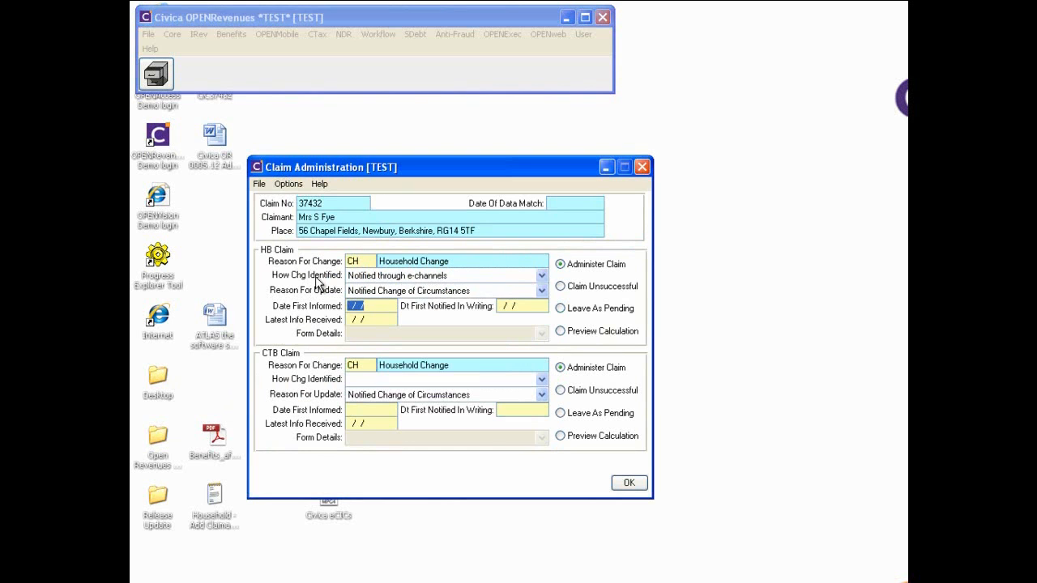
{"action": "key", "text": "F1"}
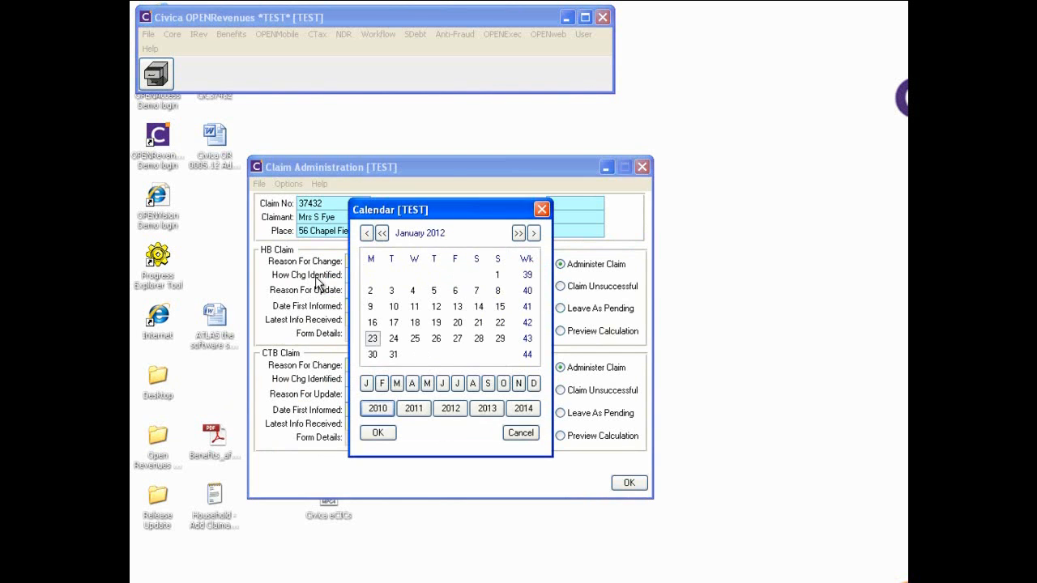
{"action": "key", "text": "Return"}
{"action": "key", "text": "Tab"}
{"action": "key", "text": "F1"}
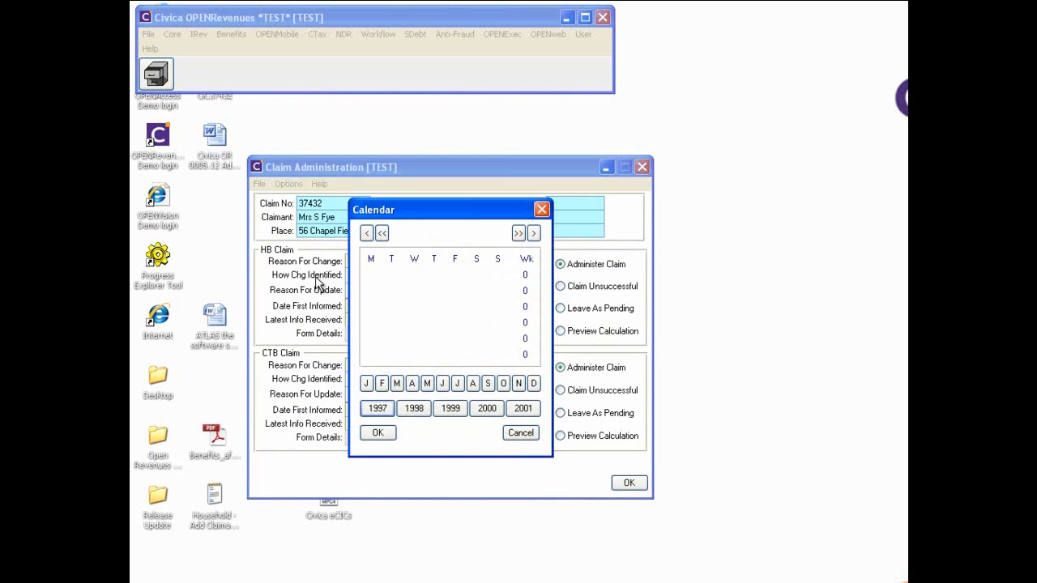
{"action": "key", "text": "Return"}
{"action": "key", "text": "Tab"}
{"action": "key", "text": "F1"}
{"action": "key", "text": "Return"}
Mark the CTB change as notified through e-channels and submit for recalculation
{"action": "key", "text": "Tab"}
{"action": "key", "text": "Tab"}
{"action": "key", "text": "Tab"}
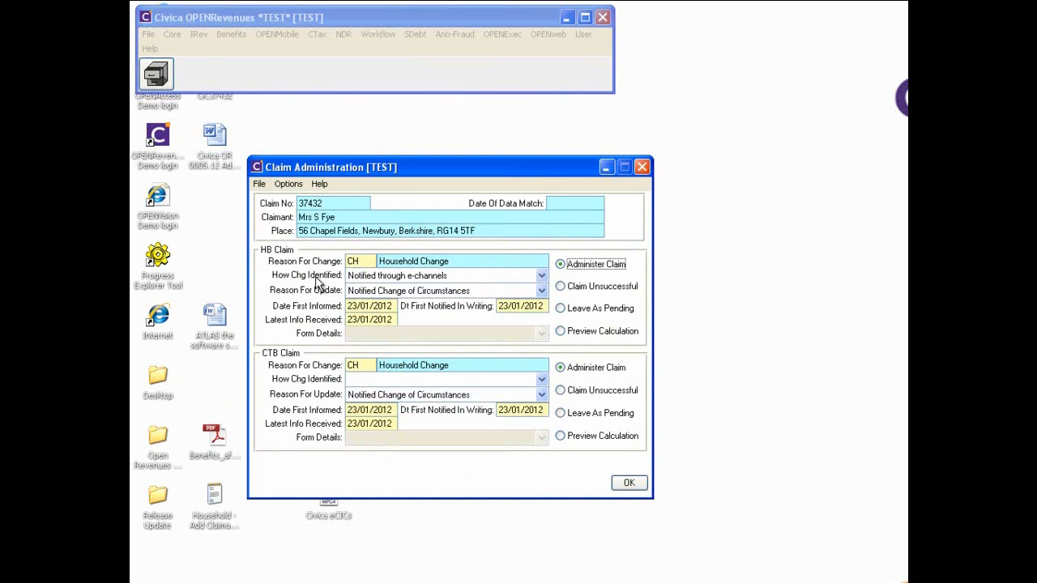
{"action": "key", "text": "Down"}
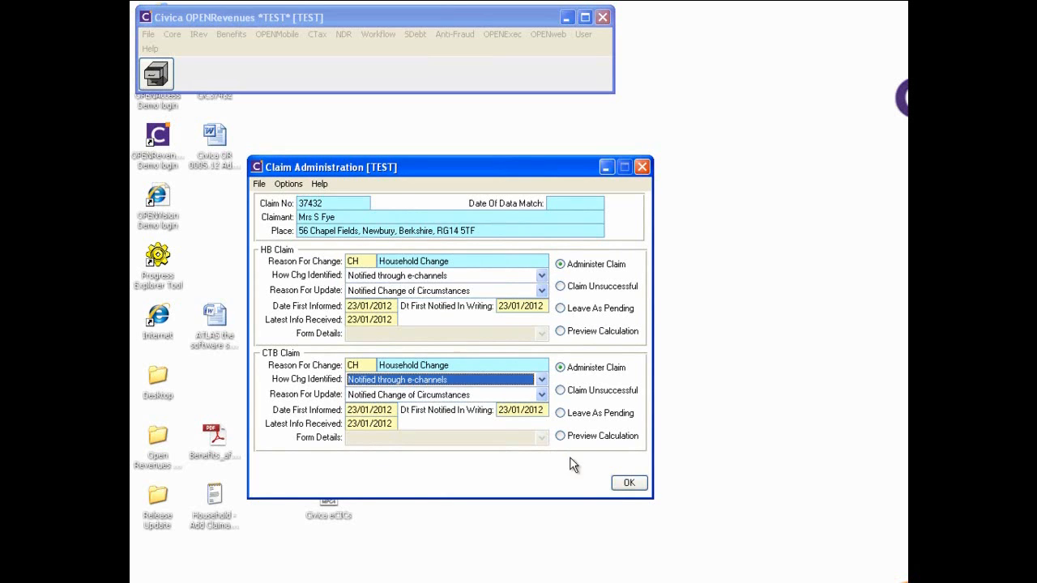
{"action": "left_click", "coordinate": [632, 483]}
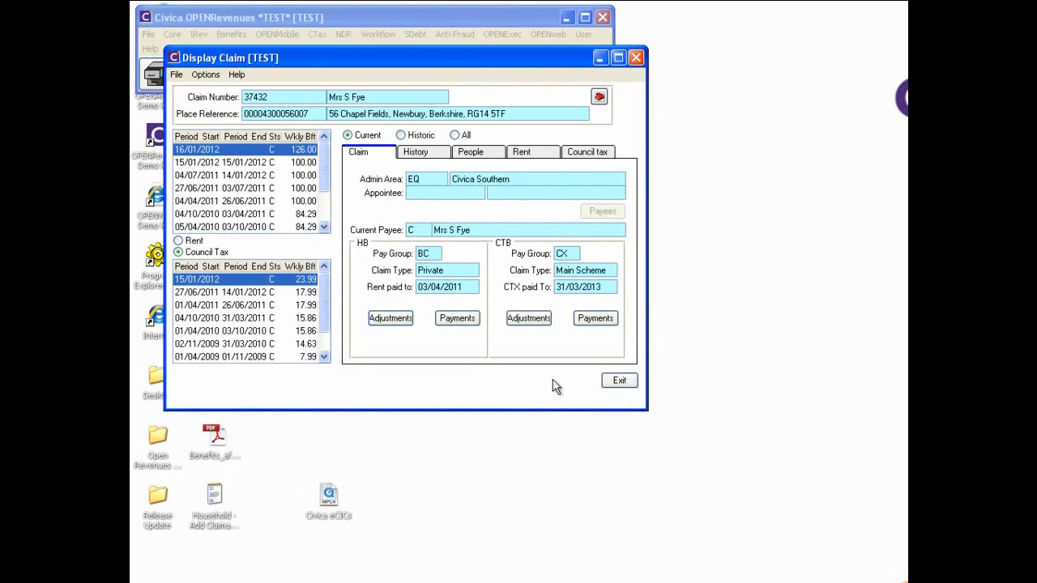
Spool the HB Change of Award Summary and CTB No Change Letter, then exit the Logged Claim Search
{"action": "left_click", "coordinate": [614, 380]}
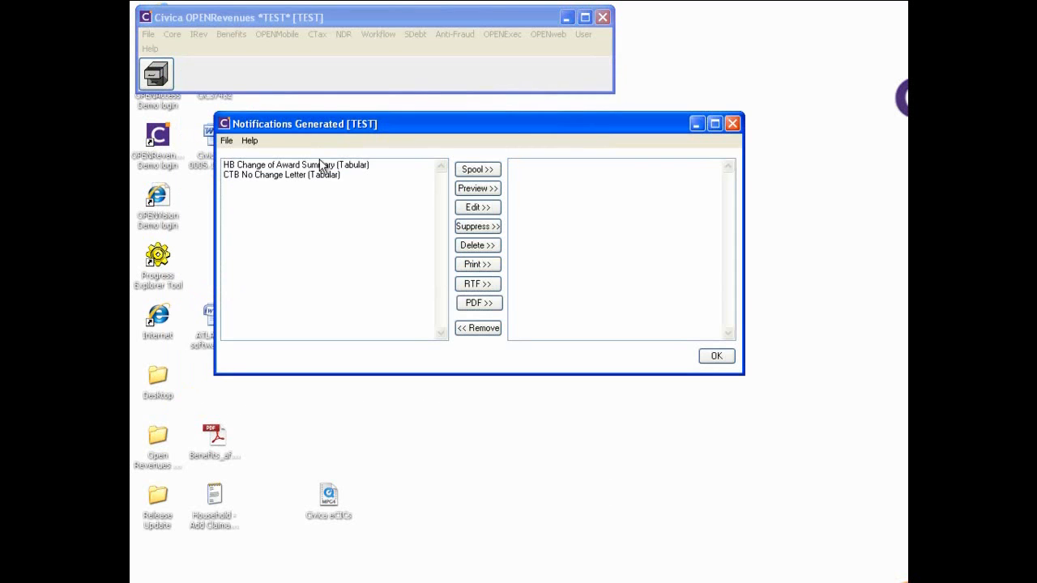
{"action": "left_click_drag", "start_coordinate": [322, 165], "coordinate": [317, 186]}
{"action": "left_click", "coordinate": [477, 169]}
{"action": "left_click", "coordinate": [716, 356]}
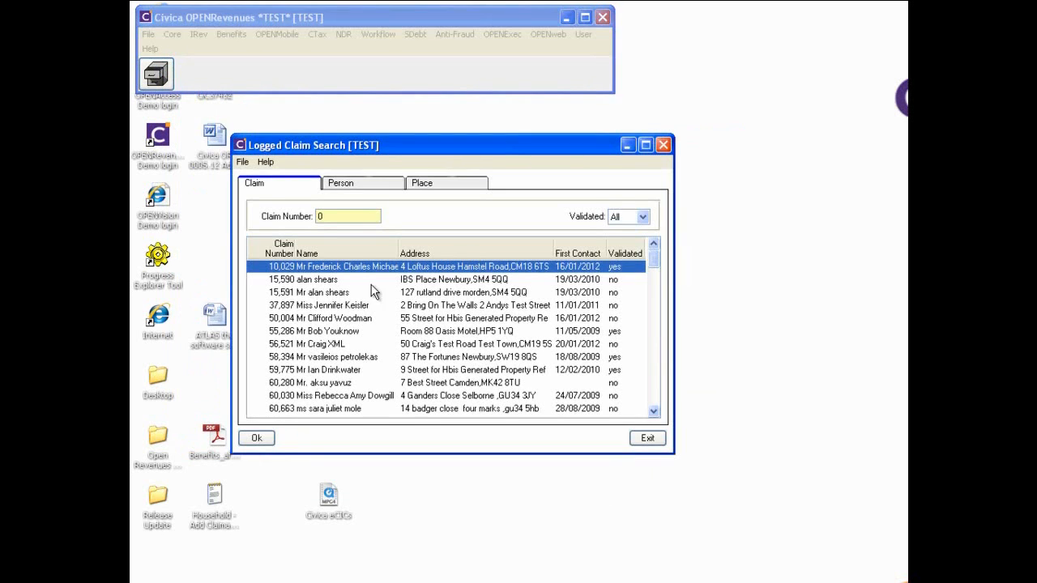
{"action": "left_click", "coordinate": [647, 437]}
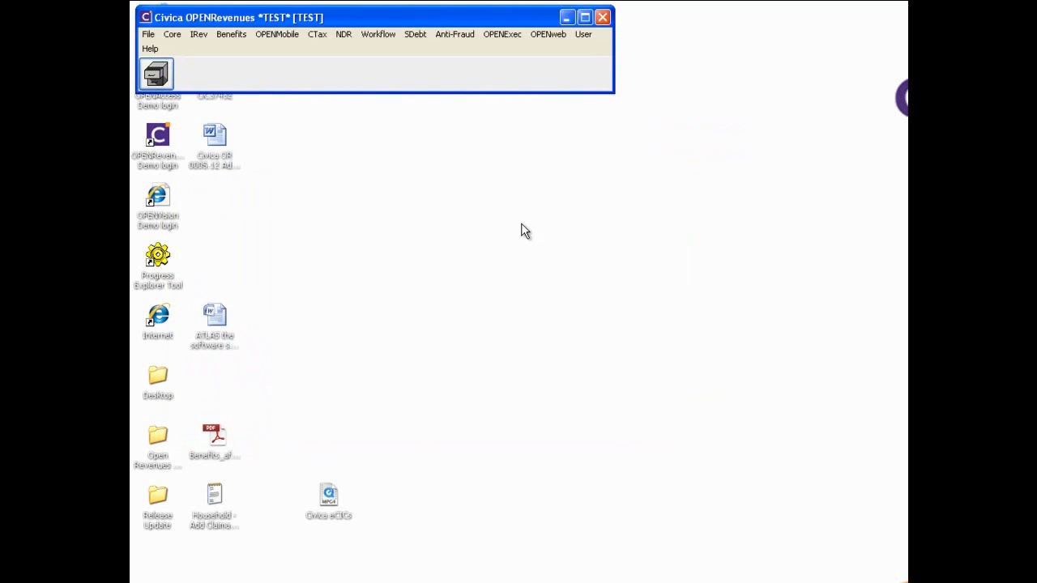